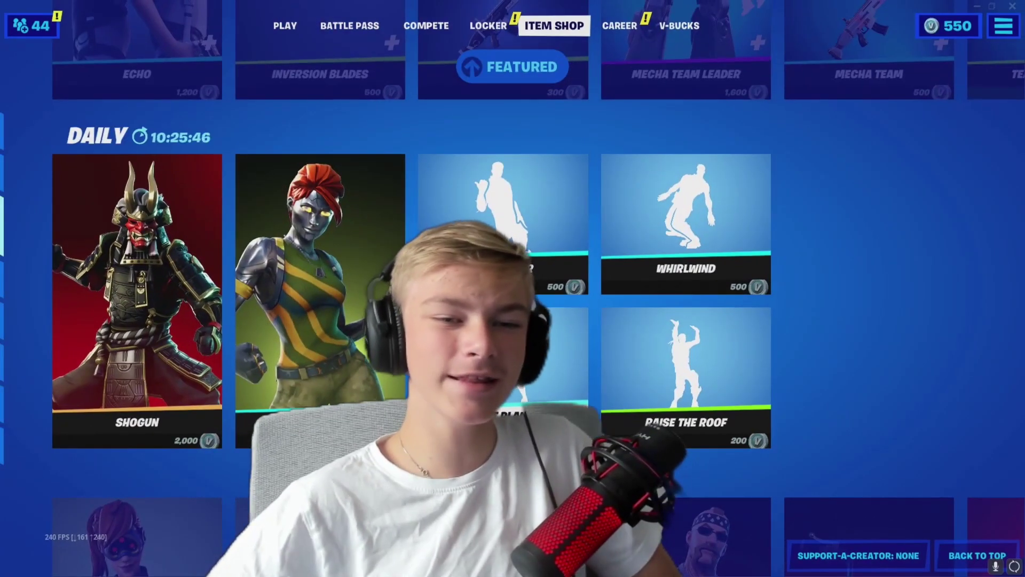
# Enter the creator's code in Support-A-Creator and accept it
pyautogui.write('YOERPI')
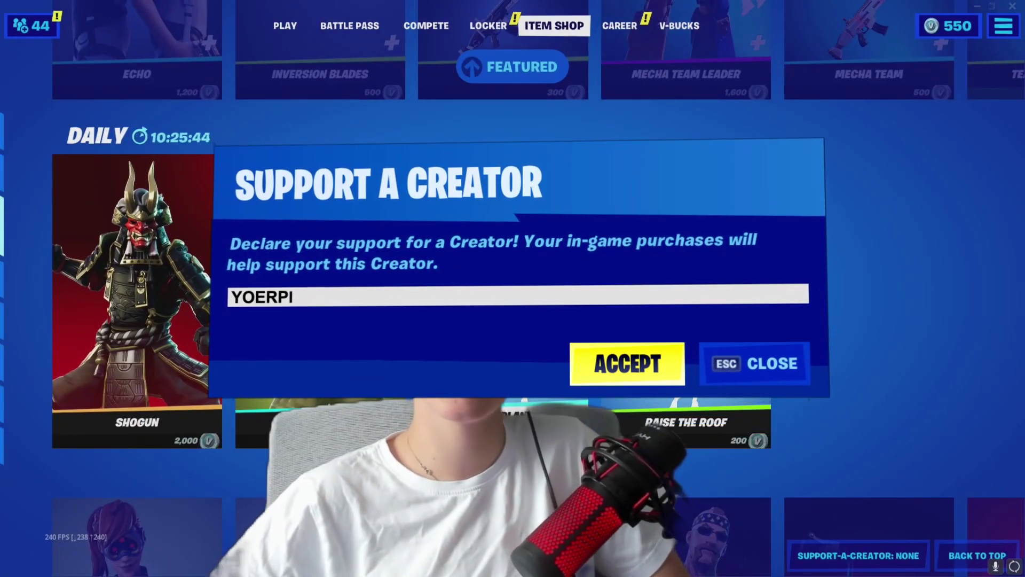
pyautogui.click(640, 363)
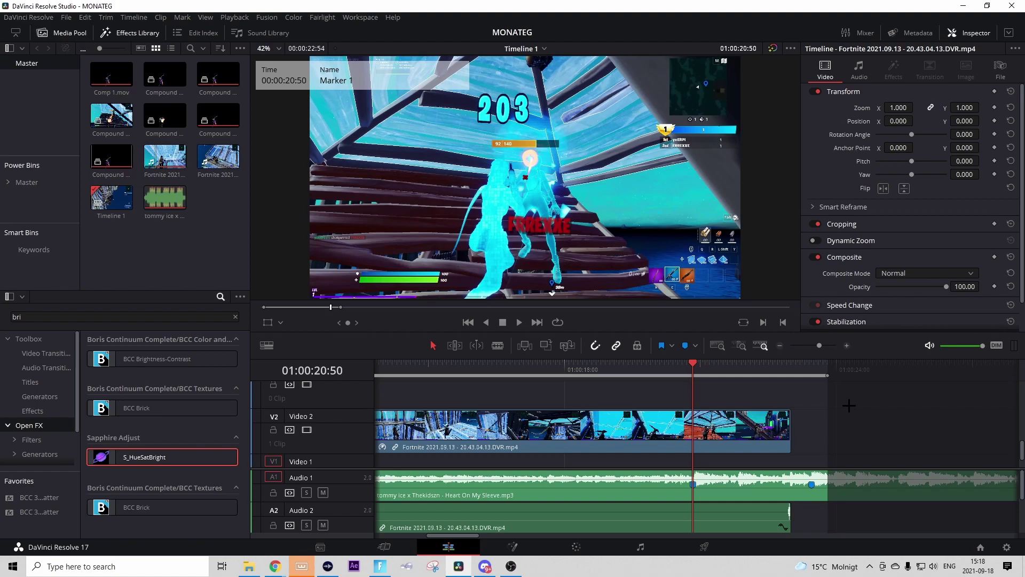
# Clear the effects search, cut the V2 gameplay clip and audio at the marker frame, and save
pyautogui.press('BackSpace')
pyautogui.press('BackSpace')
pyautogui.press('BackSpace')
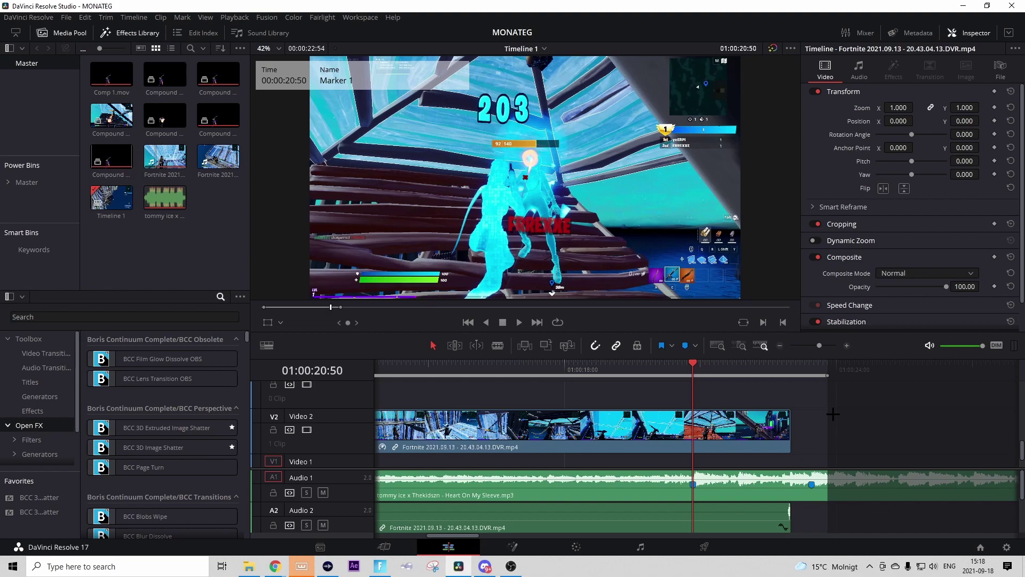
pyautogui.press('Left')
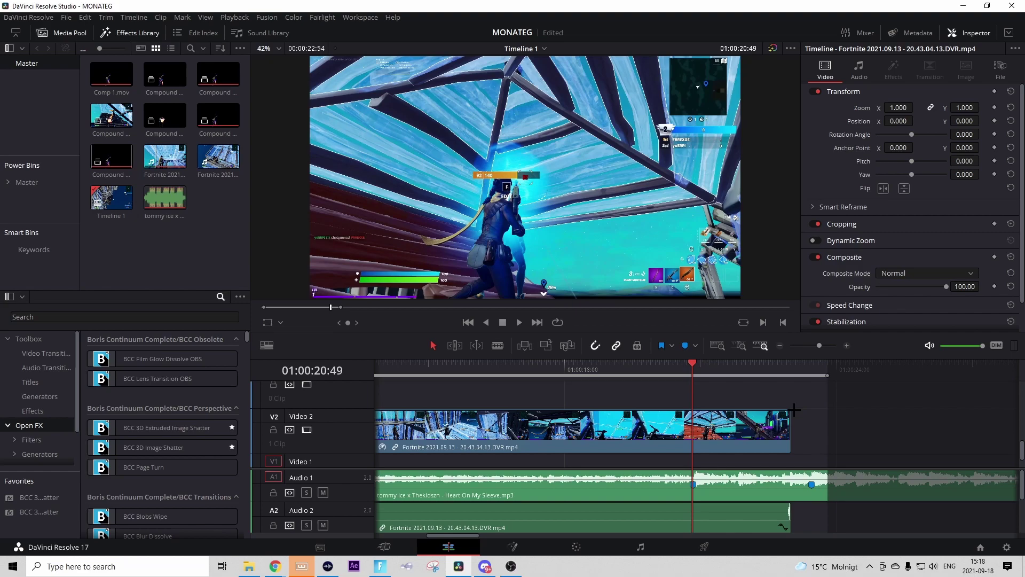
pyautogui.press('Right')
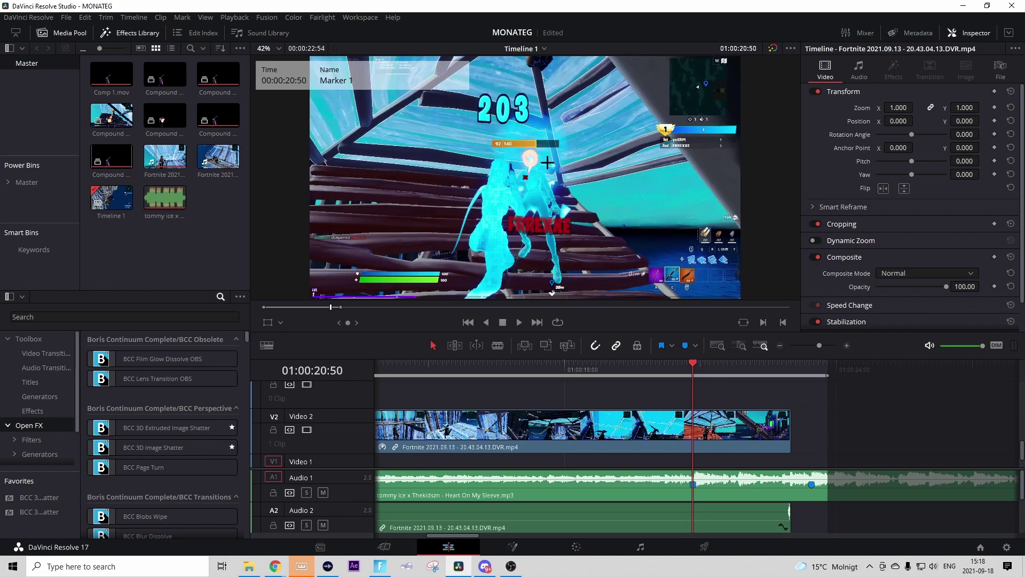
pyautogui.click(582, 427)
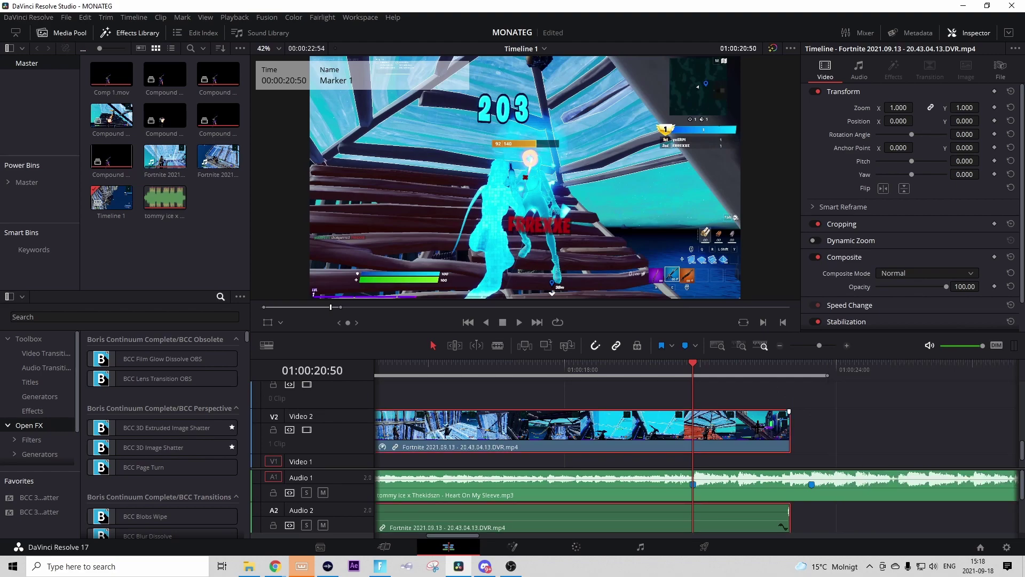
pyautogui.hotkey('ctrl', 'b')
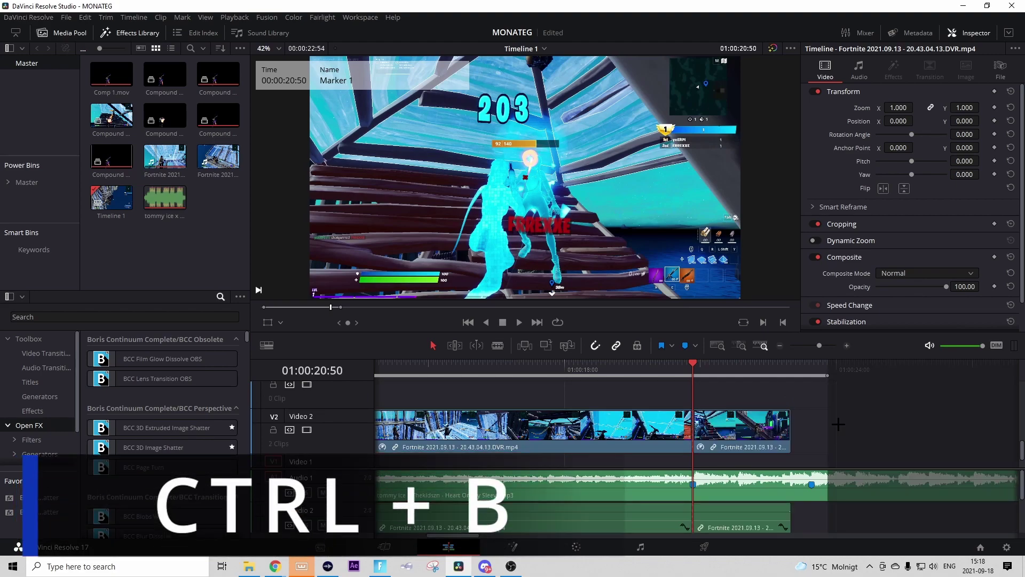
pyautogui.hotkey('ctrl', 's')
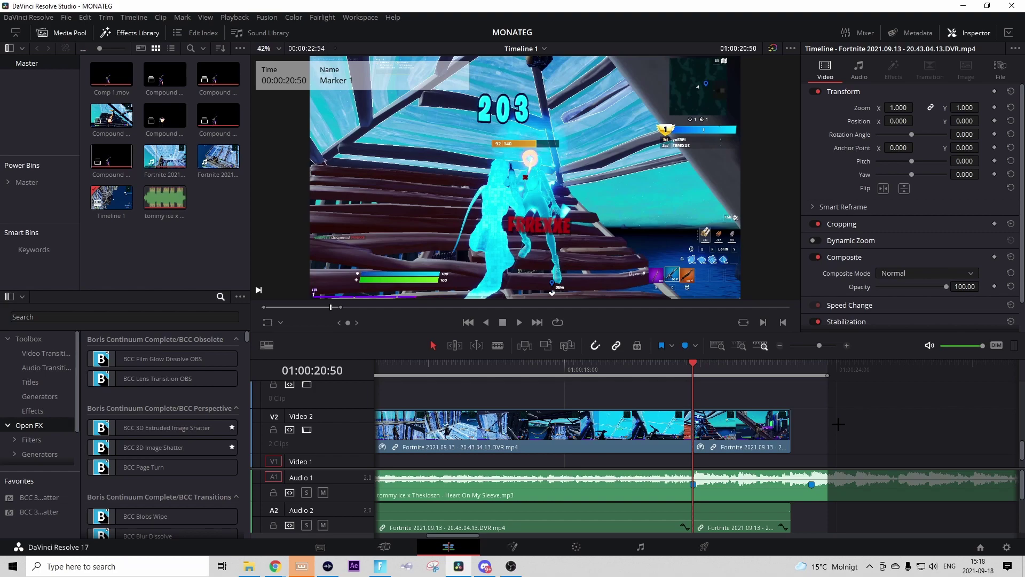
# Shorten the first gameplay clip piece by 40 frames using the duration setting in frames
pyautogui.click(560, 425)
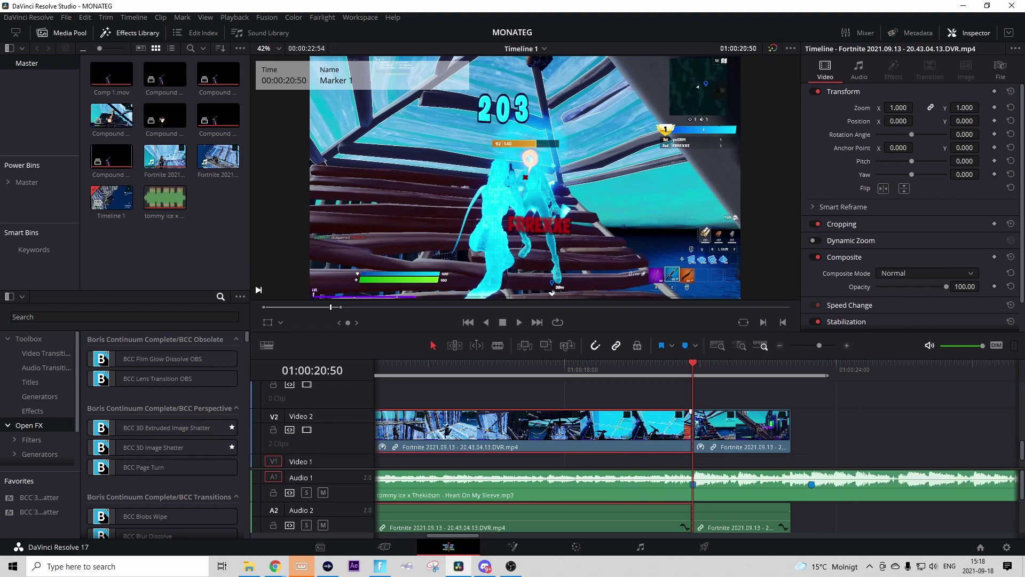
pyautogui.hotkey('ctrl', 'd')
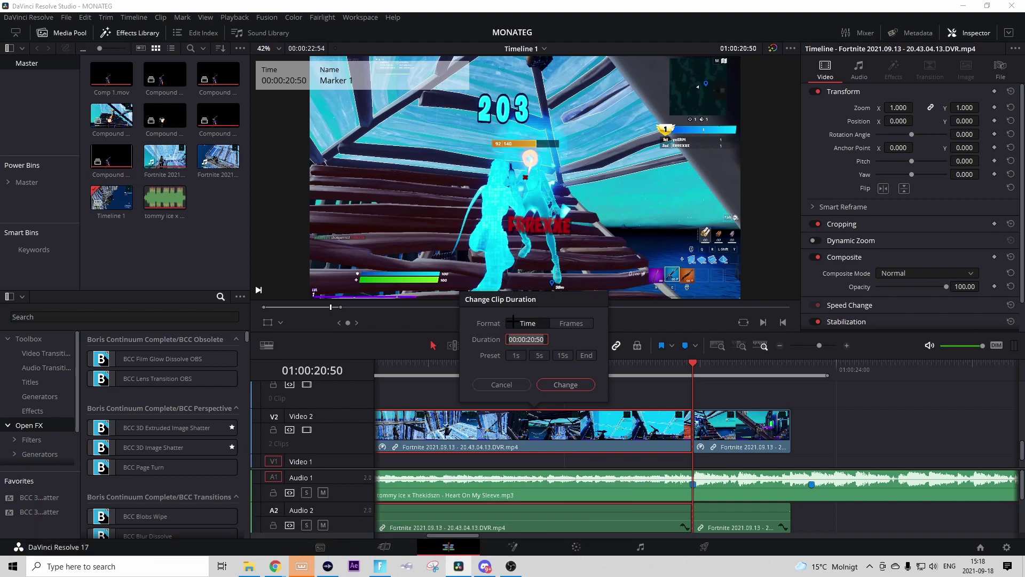
pyautogui.click(573, 324)
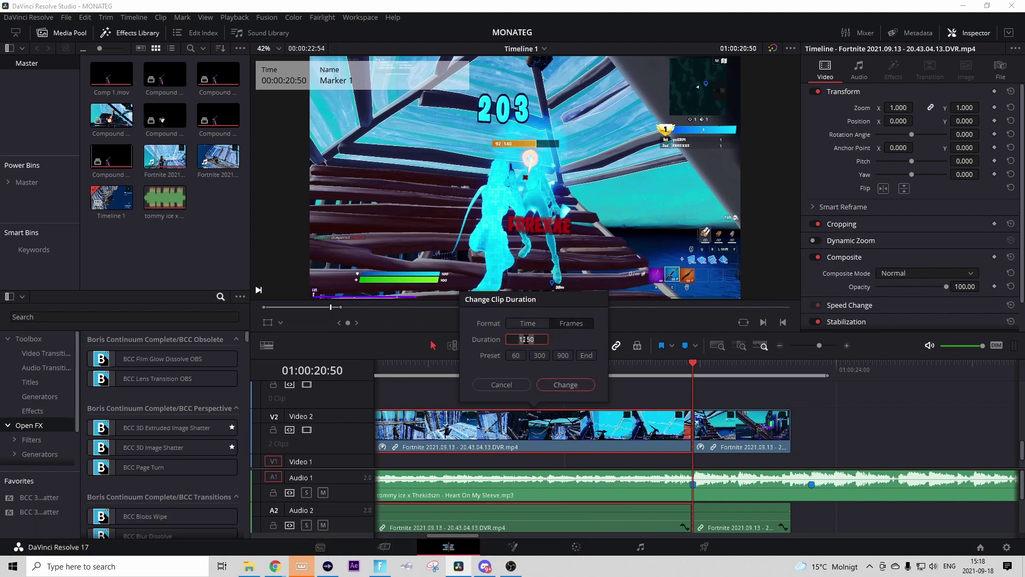
pyautogui.press('BackSpace')
pyautogui.write('-40')
pyautogui.click(567, 384)
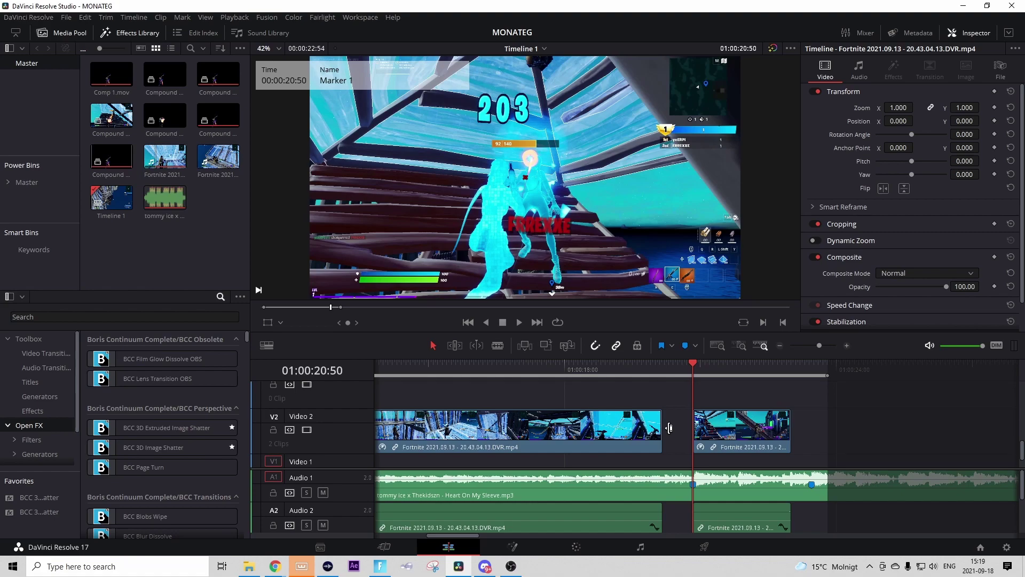
# Mark 01:00:20:10, extend the clip back to meet the next piece, save, and cut there
pyautogui.click(662, 365)
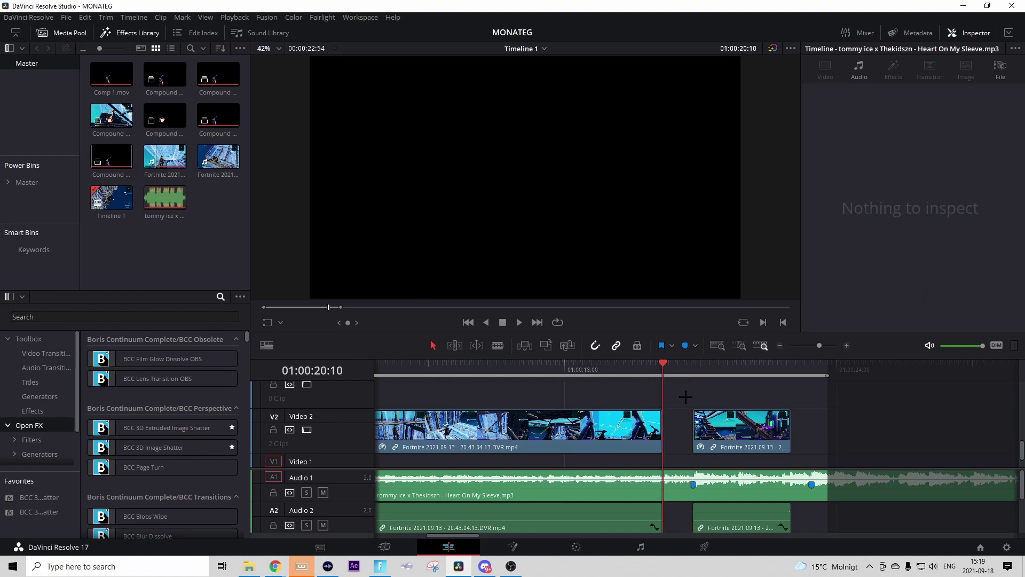
pyautogui.press('m')
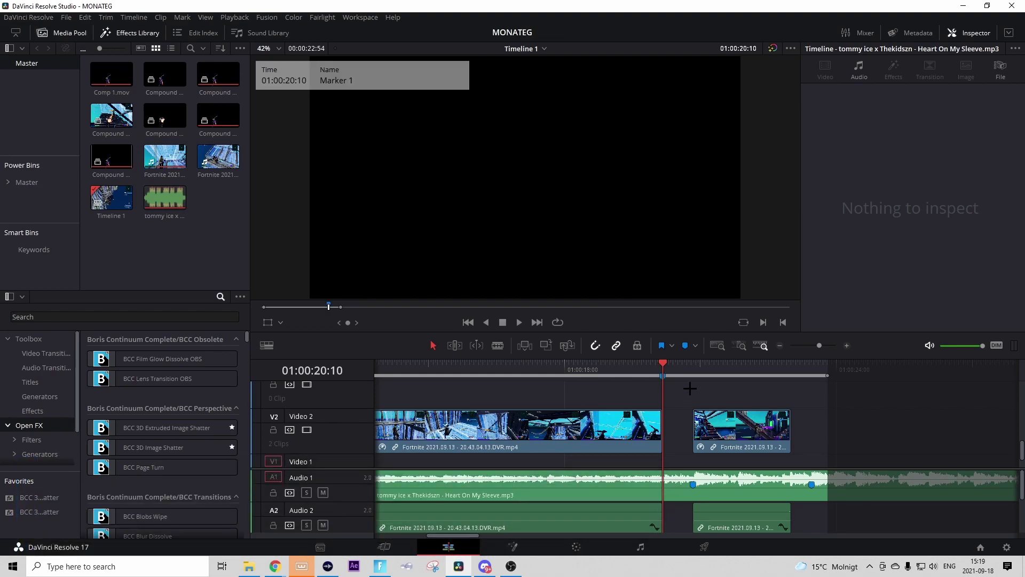
pyautogui.moveTo(663, 428); pyautogui.dragTo(692, 427)
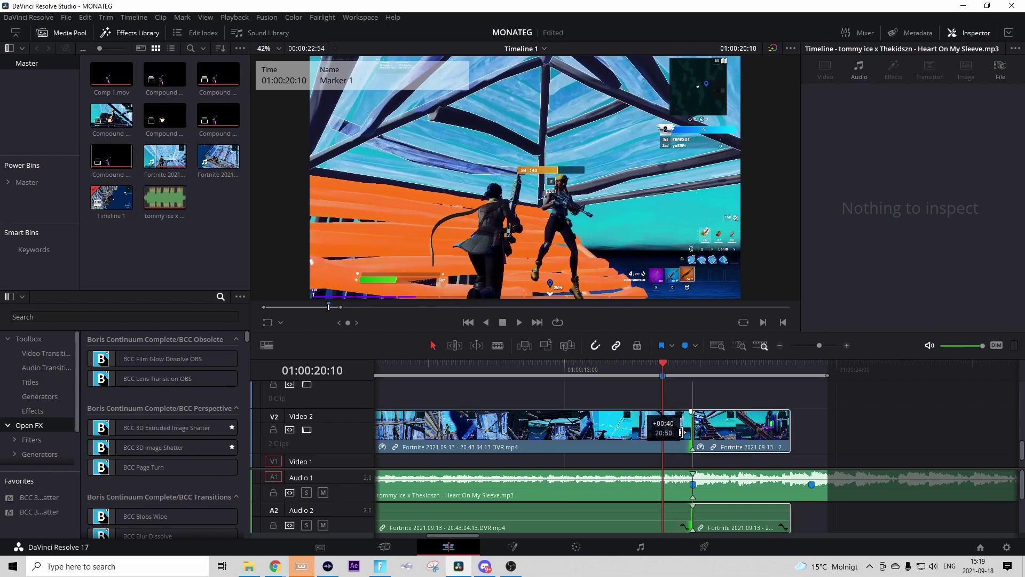
pyautogui.click(715, 404)
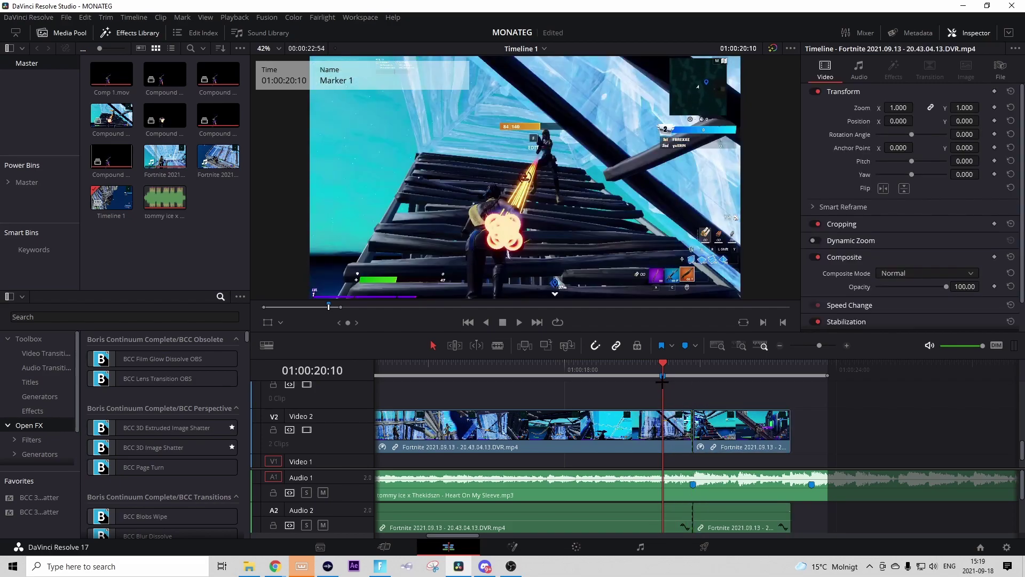
pyautogui.hotkey('ctrl', 's')
pyautogui.click(640, 441)
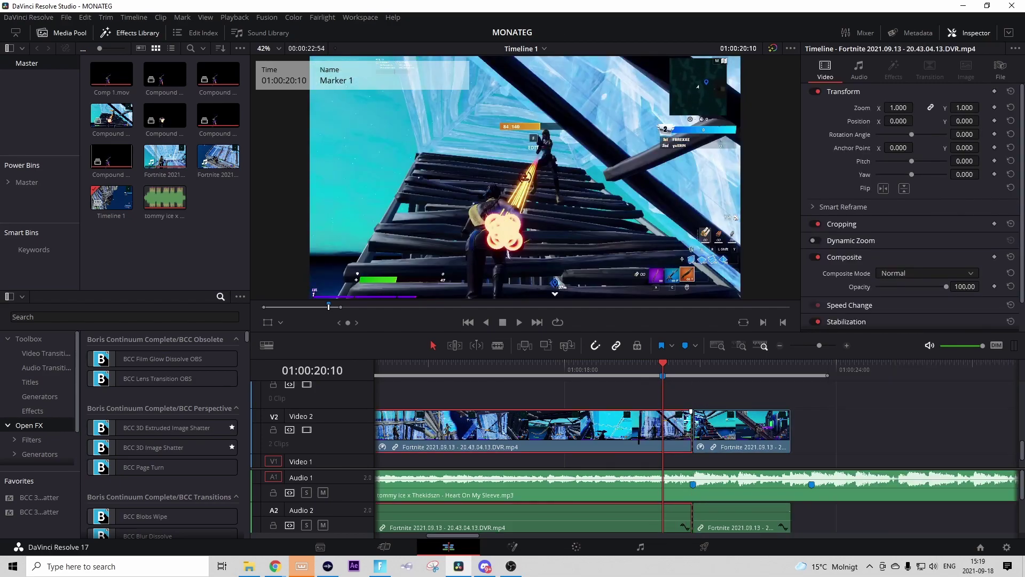
pyautogui.hotkey('ctrl', 'b')
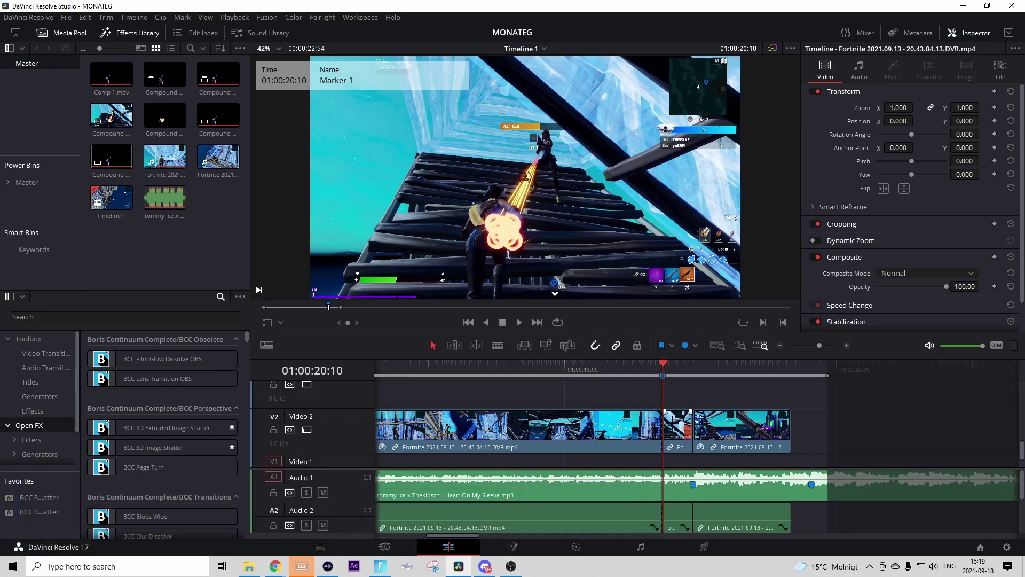
# Alt-drag the 40-frame middle clip onto a new Video 4 track and park the playhead inside it
pyautogui.click(675, 421)
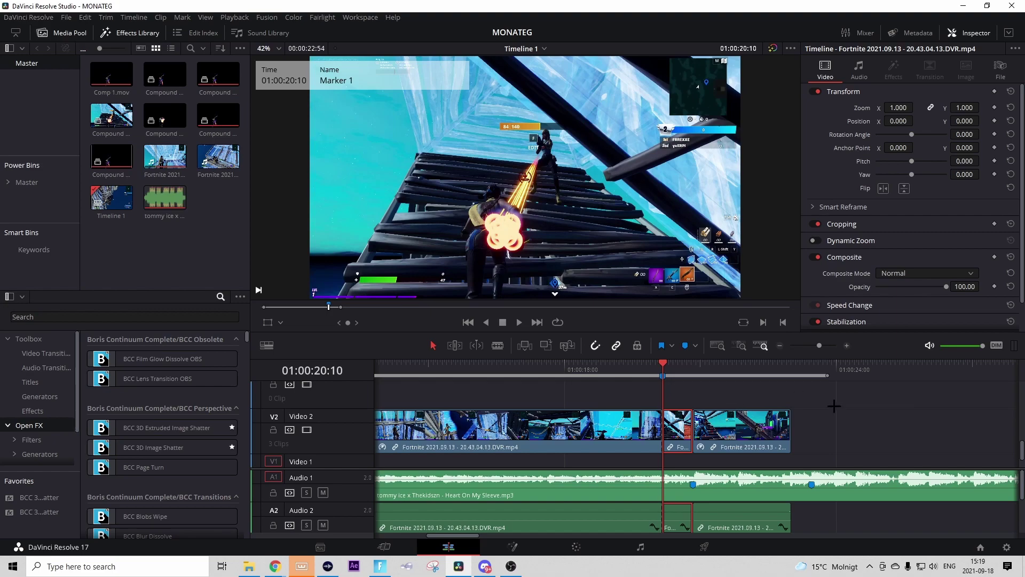
pyautogui.scroll(2, 828, 427)
pyautogui.scroll(-2, 810, 439)
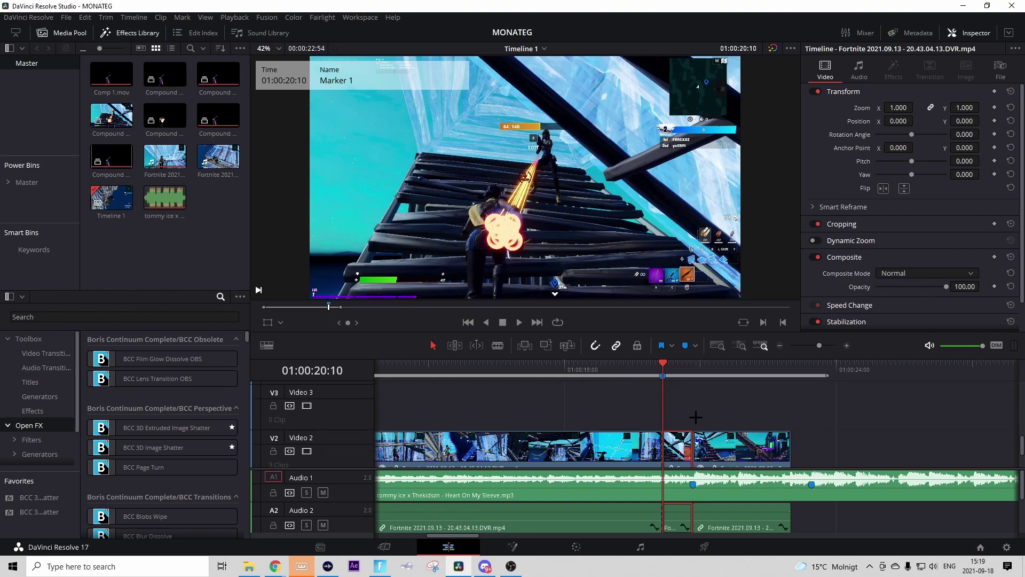
pyautogui.click(689, 420)
pyautogui.click(677, 444)
pyautogui.moveTo(676, 444)
pyautogui.mouseDown()
pyautogui.moveTo(677, 426)
pyautogui.moveTo(687, 436)
pyautogui.mouseUp()
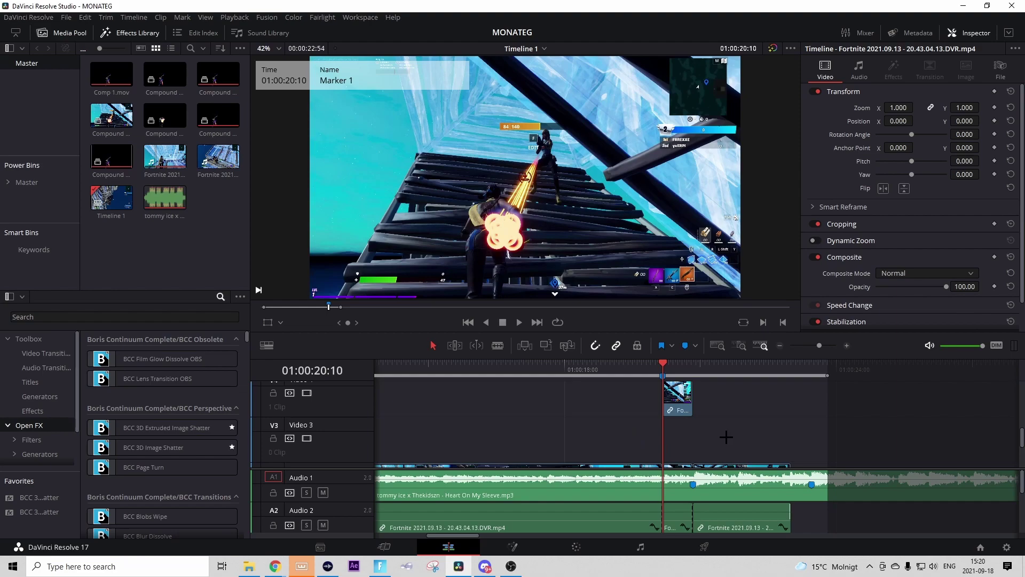
pyautogui.scroll(1, 727, 436)
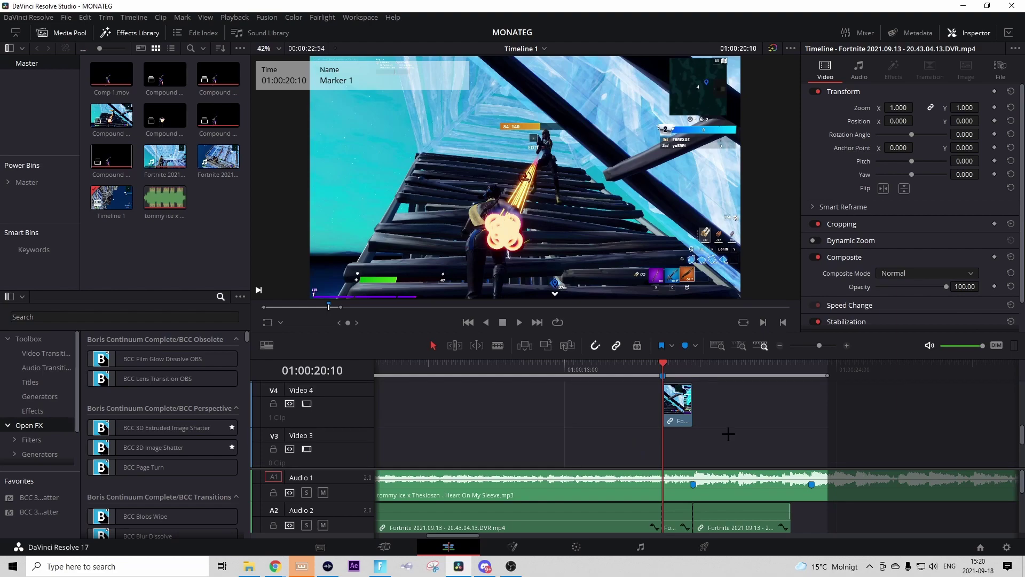
pyautogui.click(677, 369)
# Make the Video 4 copy into Compound Clip 6 with its default name and open it on the Color page
pyautogui.rightClick(676, 408)
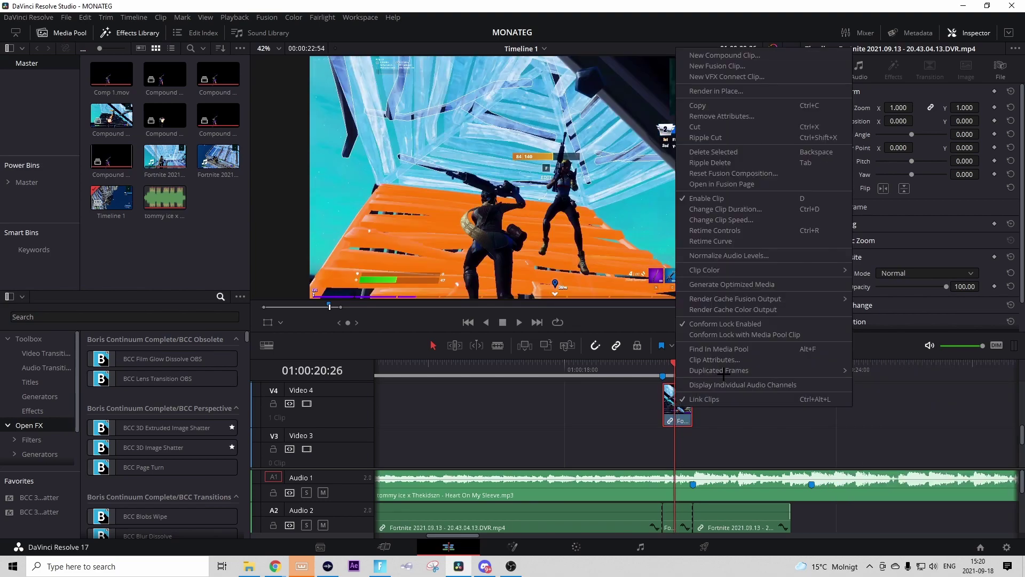
pyautogui.click(753, 55)
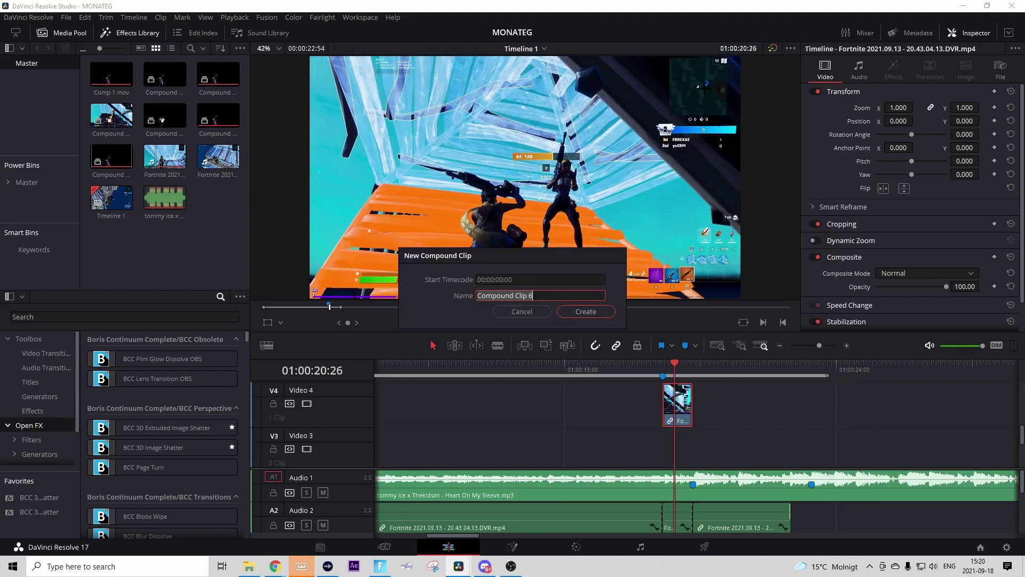
pyautogui.click(588, 314)
pyautogui.click(736, 412)
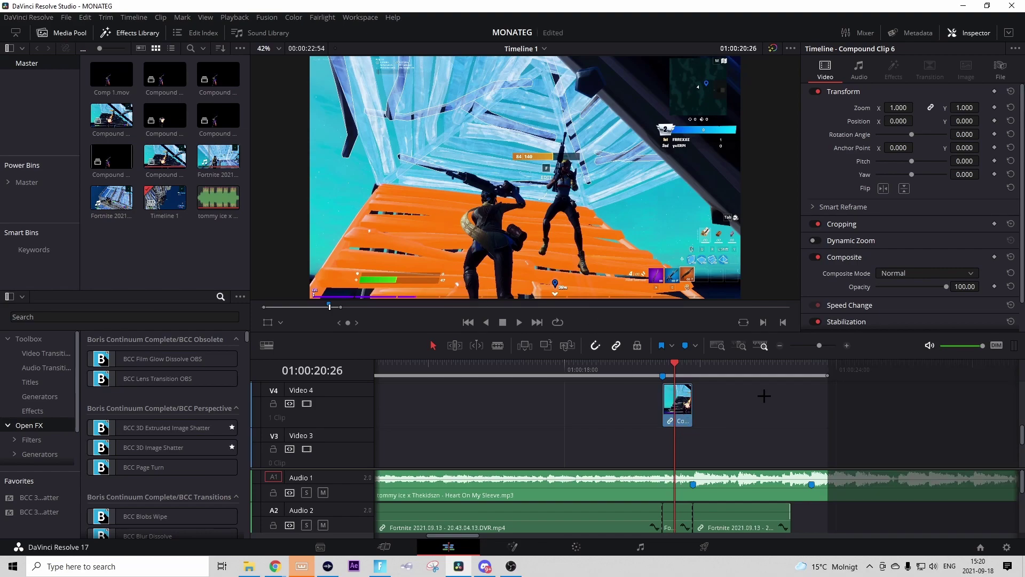
pyautogui.click(681, 399)
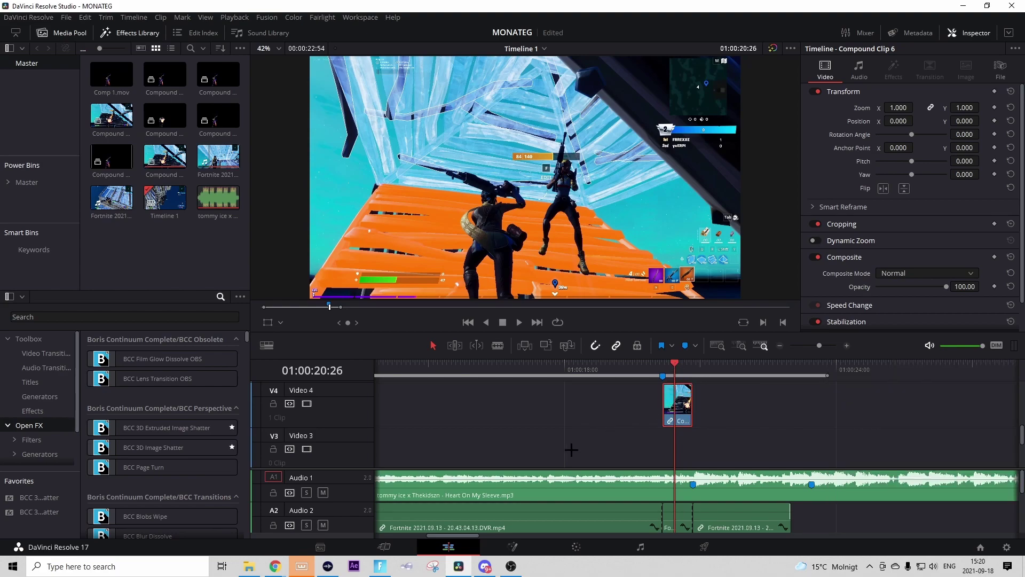
pyautogui.click(576, 546)
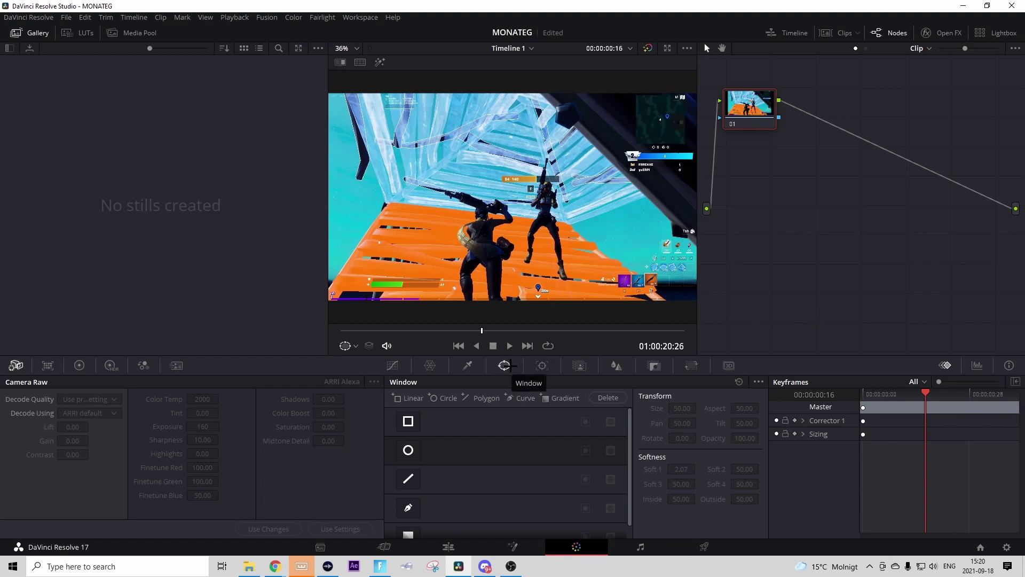
# Add a Curve window to the node and go back to the clip's first frame
pyautogui.click(400, 508)
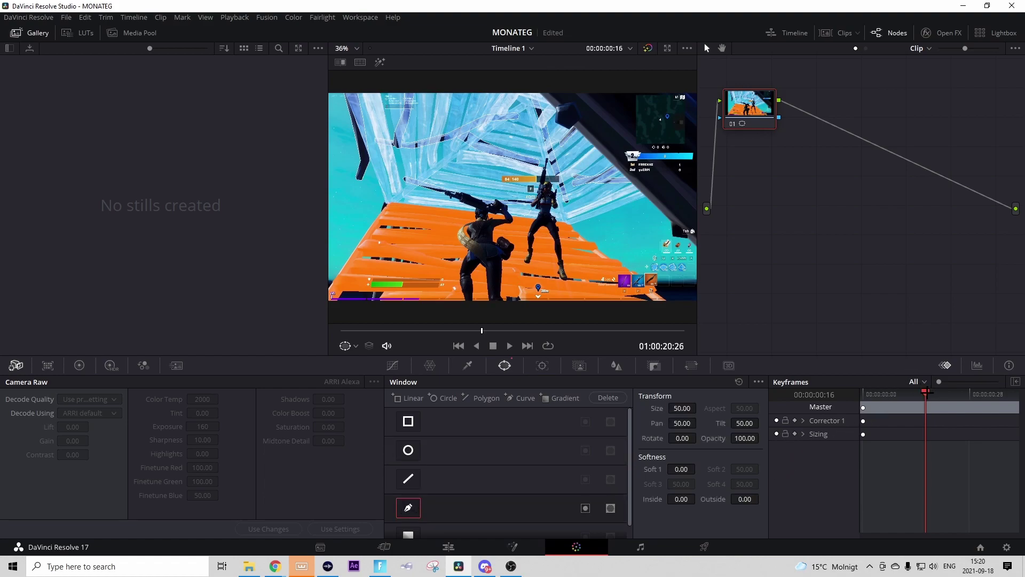
pyautogui.moveTo(927, 393); pyautogui.dragTo(801, 406)
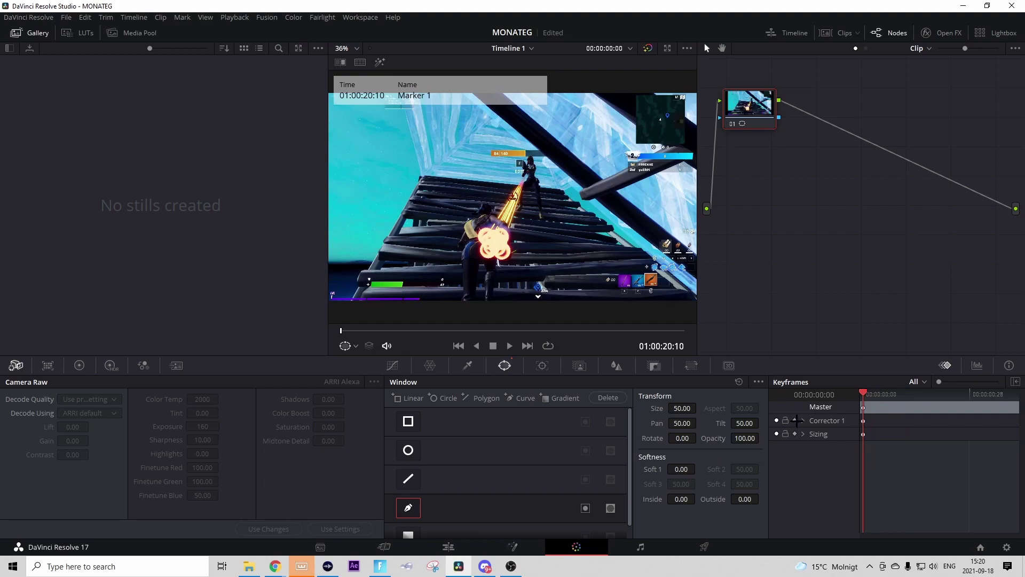
pyautogui.scroll(3, 482, 226)
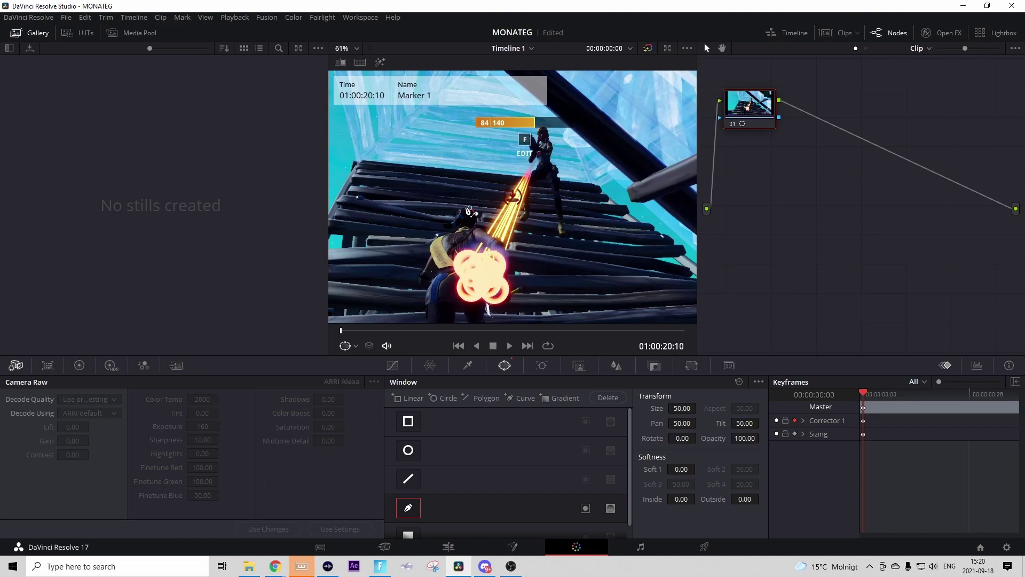
# Trace the curve mask around the player's head, body and legs, then refine it on the next frame
pyautogui.click(463, 206)
pyautogui.click(458, 209)
pyautogui.click(454, 215)
pyautogui.click(452, 221)
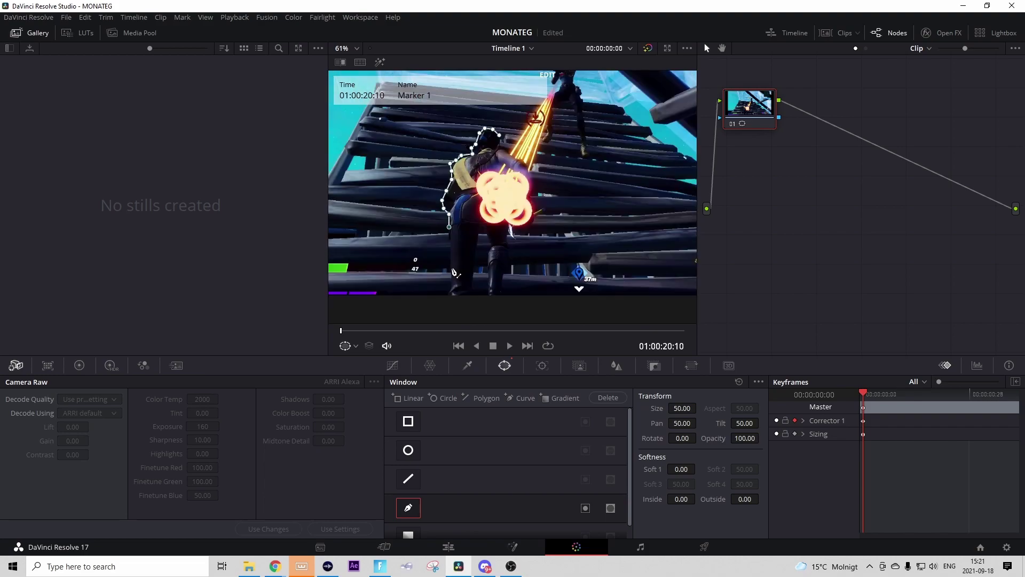
pyautogui.click(450, 267)
pyautogui.click(450, 287)
pyautogui.click(453, 298)
pyautogui.click(475, 295)
pyautogui.click(473, 262)
pyautogui.click(480, 233)
pyautogui.click(487, 233)
pyautogui.click(490, 278)
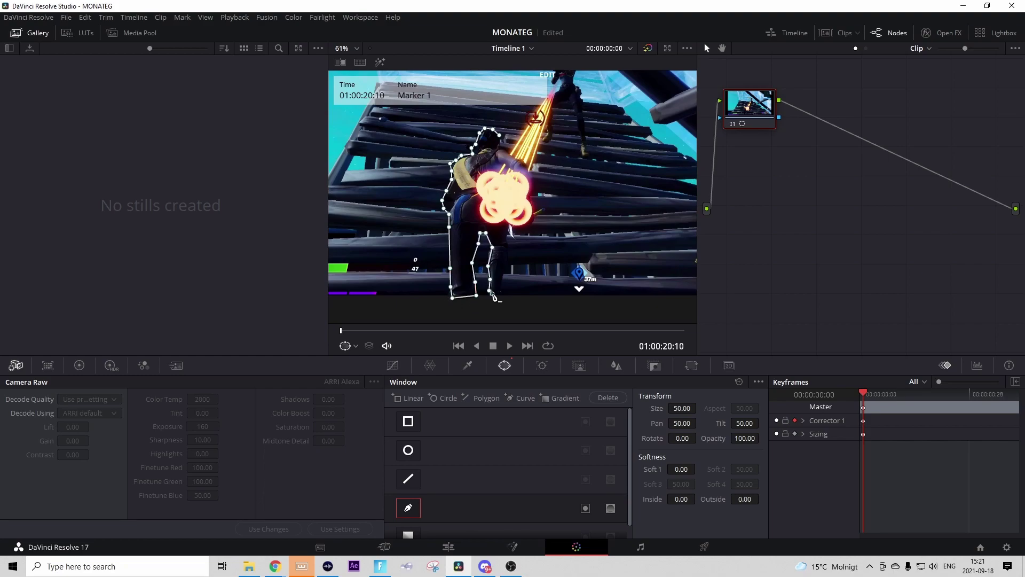
pyautogui.click(493, 293)
pyautogui.click(499, 293)
pyautogui.click(506, 266)
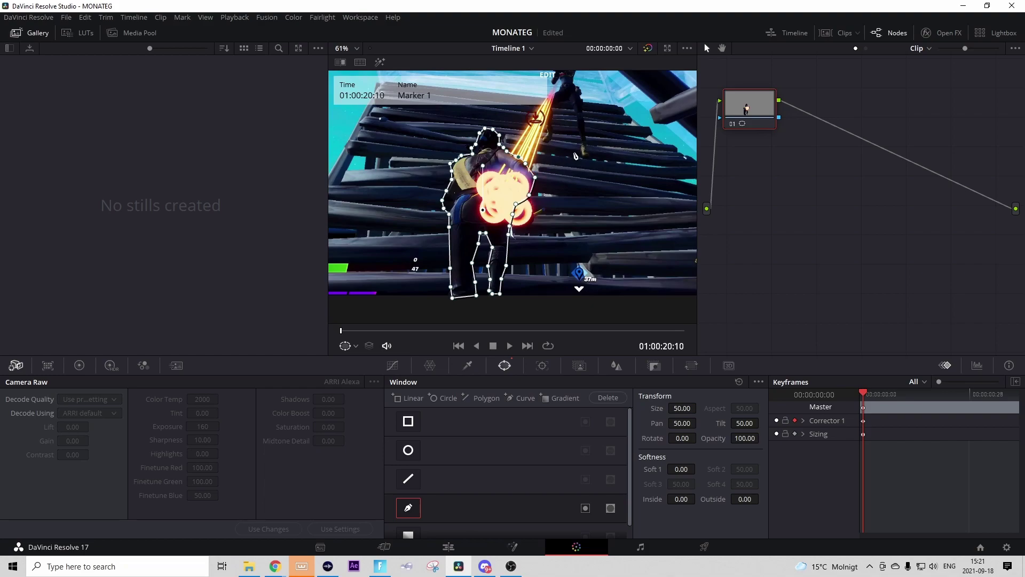
pyautogui.press('Right')
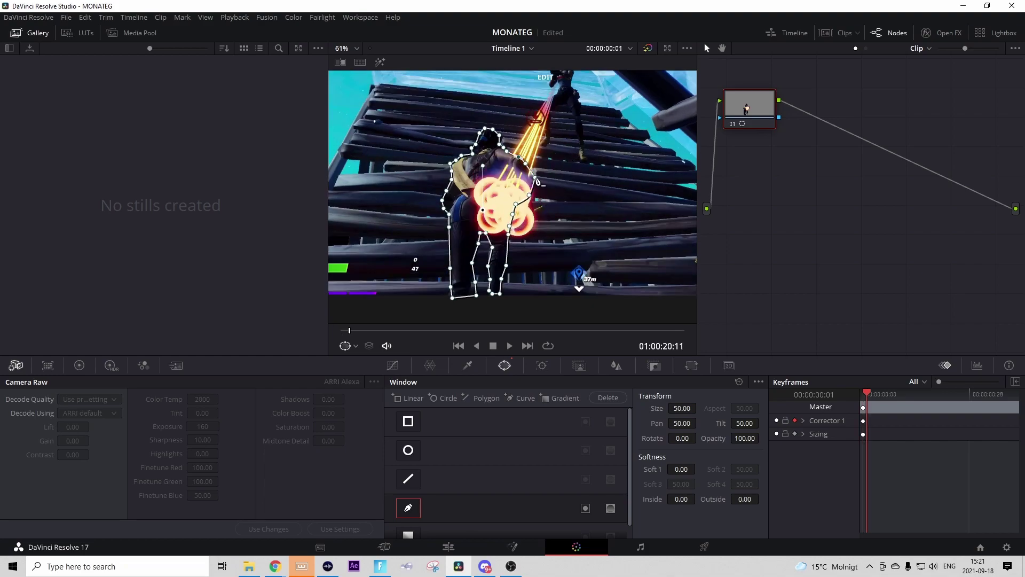
pyautogui.moveTo(535, 177); pyautogui.dragTo(530, 179)
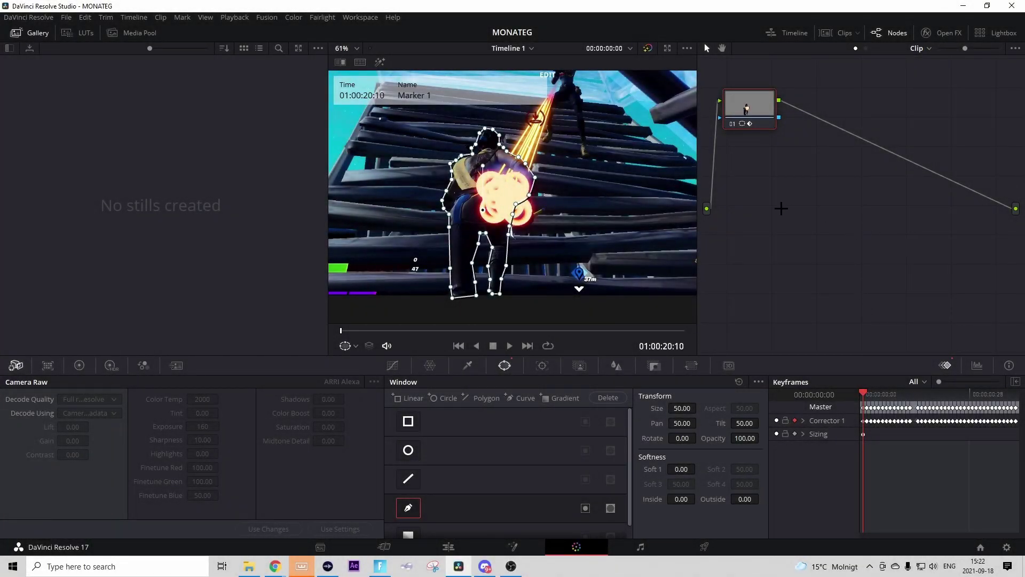
# Add an alpha output fed by the masked node, then return to the Edit page
pyautogui.moveTo(849, 222); pyautogui.dragTo(796, 249)
pyautogui.rightClick(841, 201)
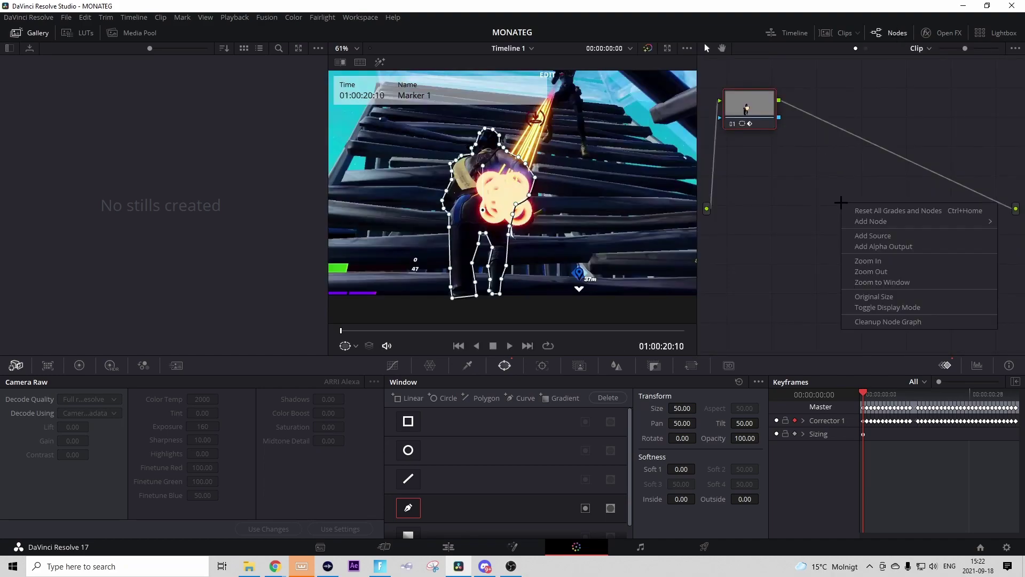
pyautogui.click(903, 247)
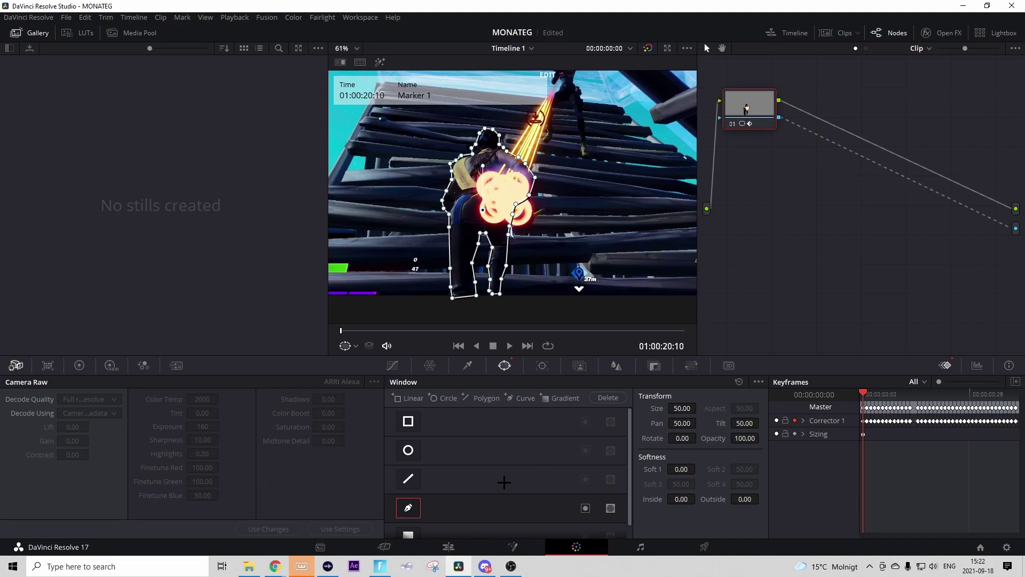
pyautogui.hotkey('shift', '4')
pyautogui.rightClick(678, 405)
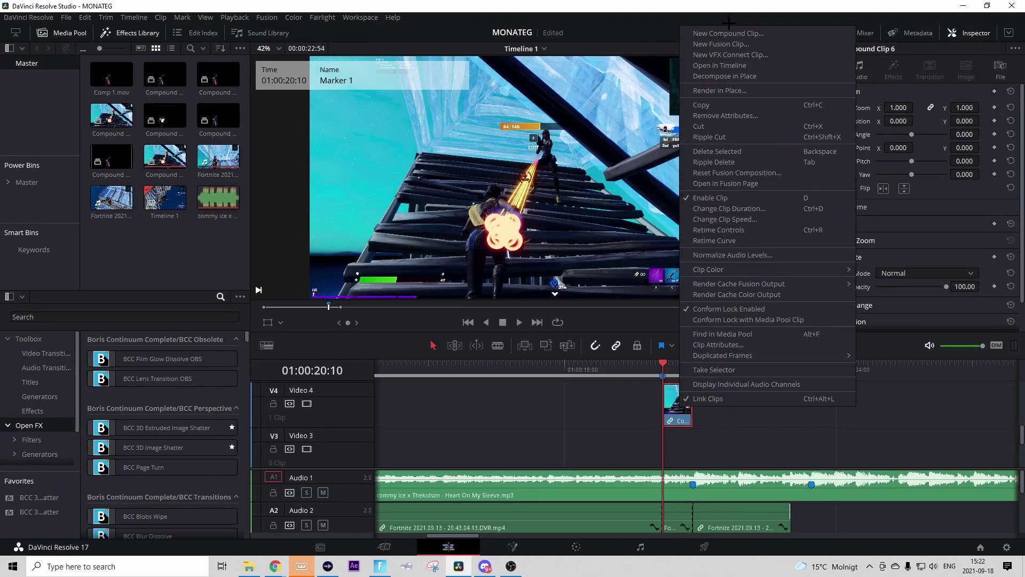
# Wrap the Video 4 player cutout into Compound Clip 7 and open it on the Fusion page
pyautogui.click(756, 32)
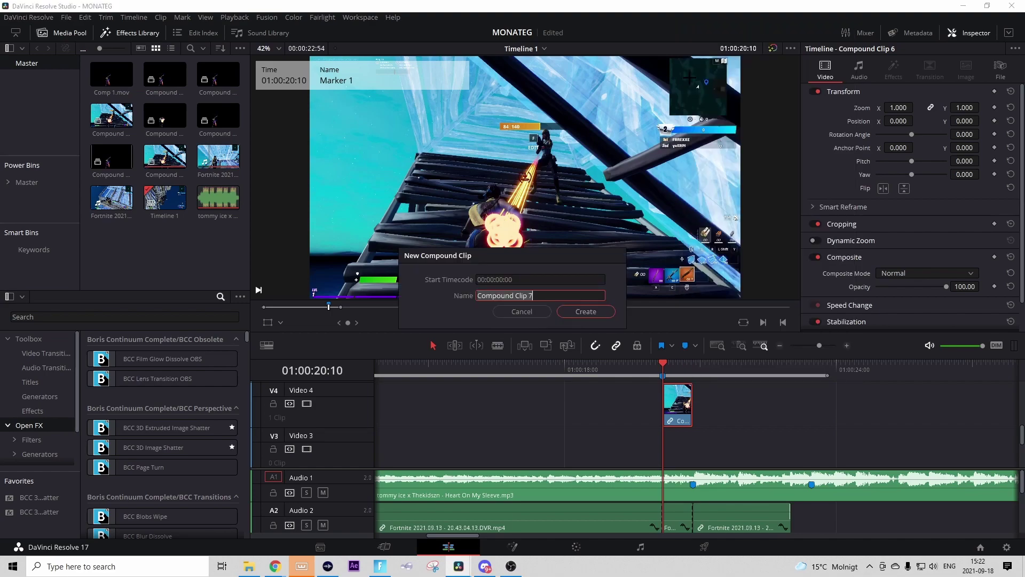
pyautogui.click(587, 308)
pyautogui.scroll(2, 746, 403)
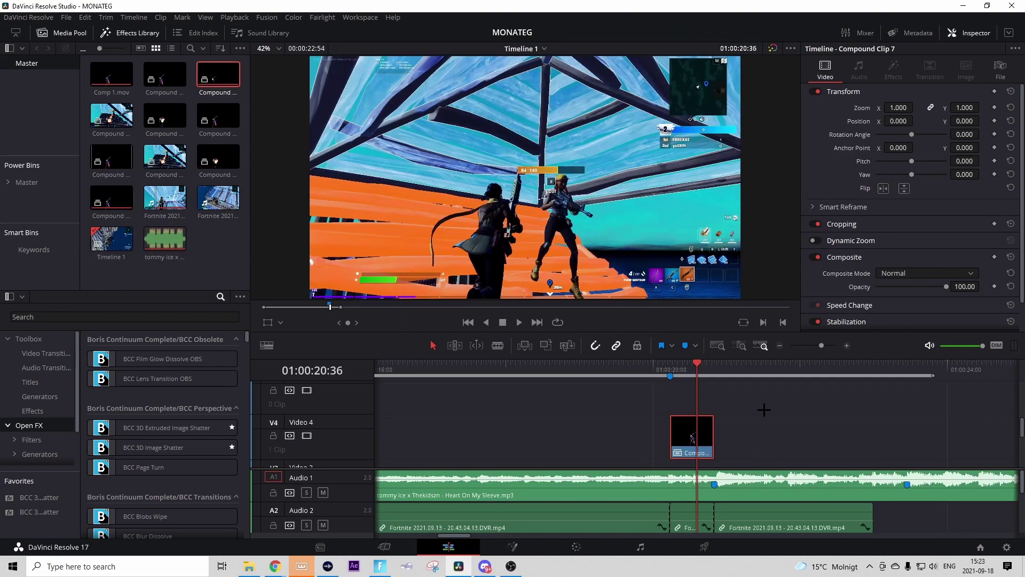
pyautogui.scroll(-1, 736, 424)
pyautogui.rightClick(694, 418)
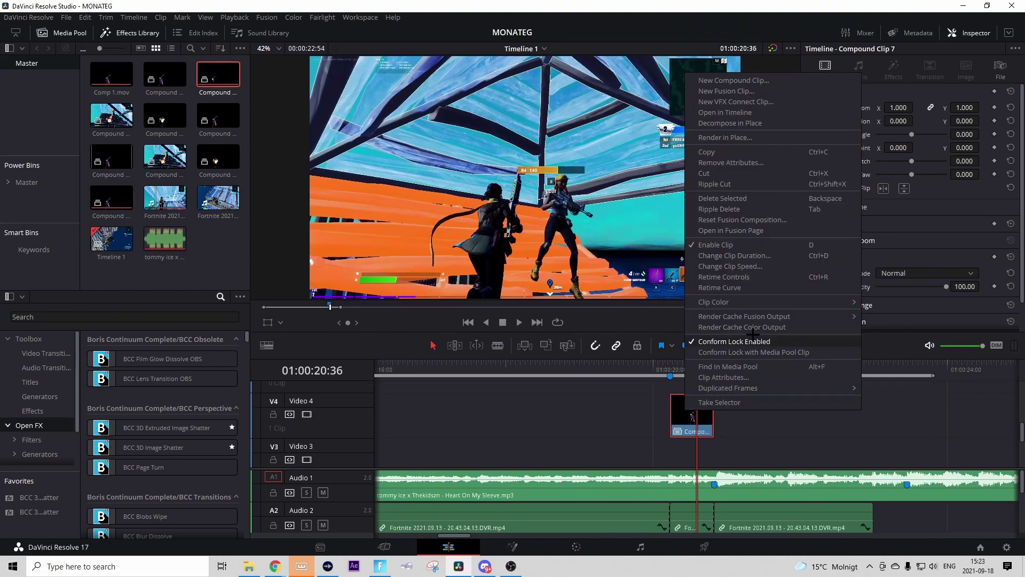
pyautogui.click(726, 230)
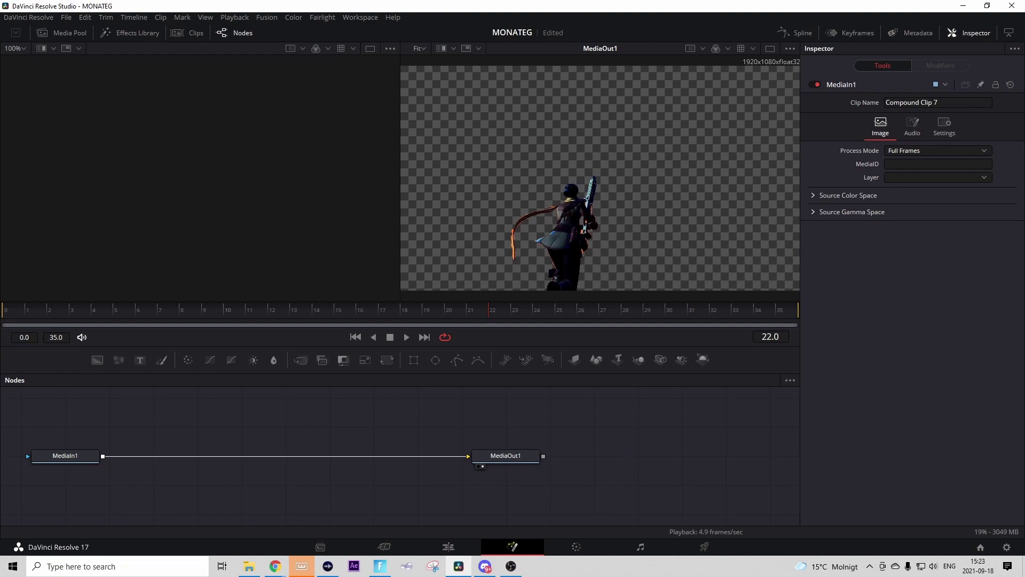
# Drop Transform1 and DropShadow1 into the graph, wire DropShadow1 to MediaOut1, and return to Edit
pyautogui.moveTo(329, 374); pyautogui.dragTo(246, 464)
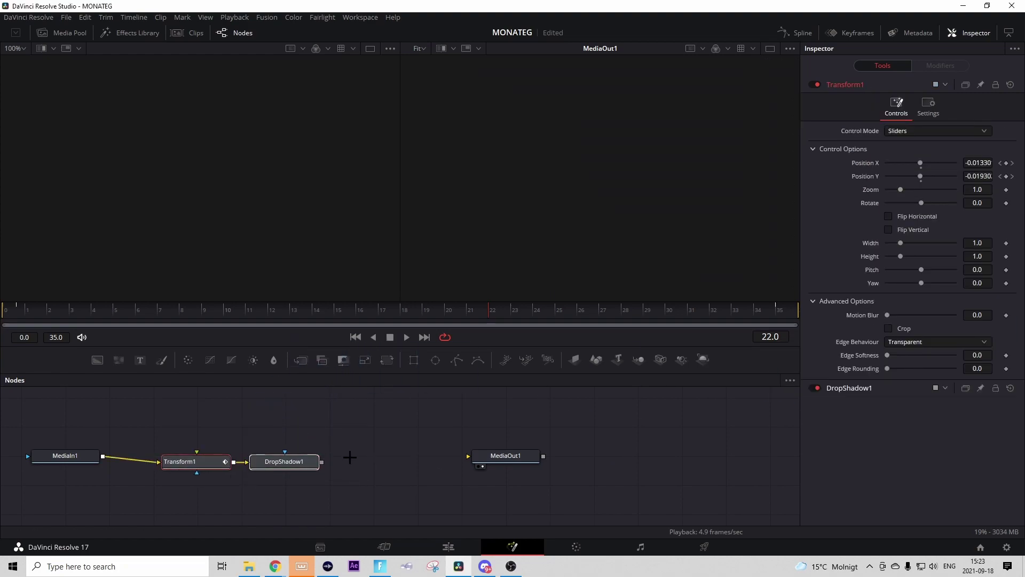
pyautogui.moveTo(321, 461); pyautogui.dragTo(468, 455)
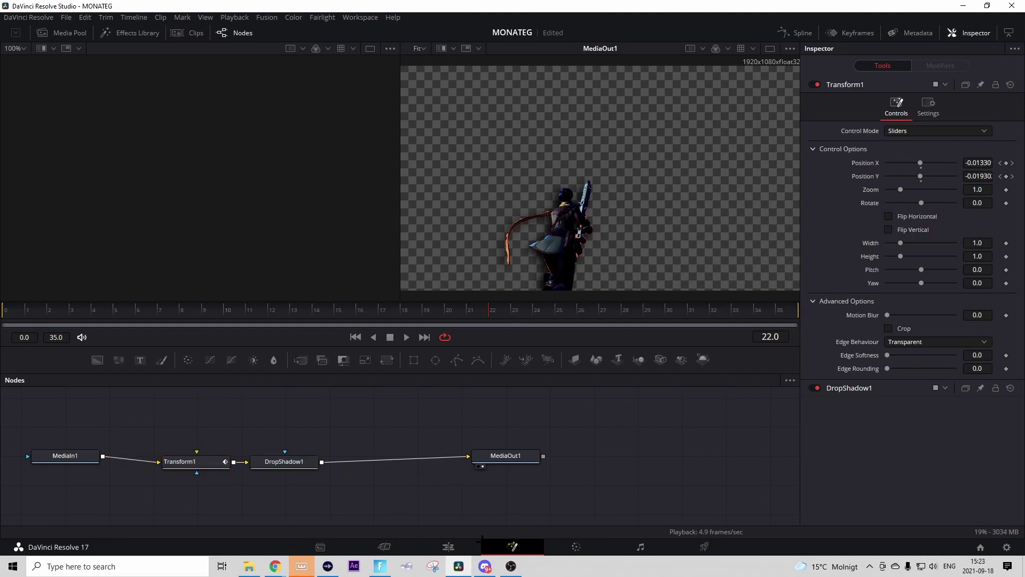
pyautogui.click(449, 546)
# Duplicate the compound clip onto Video 5 and re-paste its Transform1 and DropShadow1 nodes into MediaOut1
pyautogui.scroll(2, 723, 430)
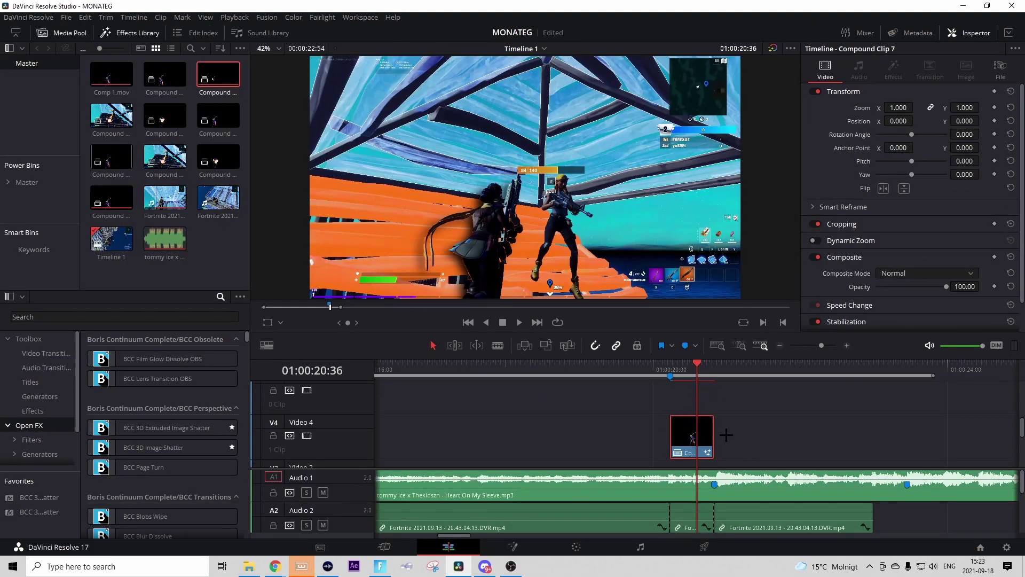
pyautogui.scroll(-4, 707, 442)
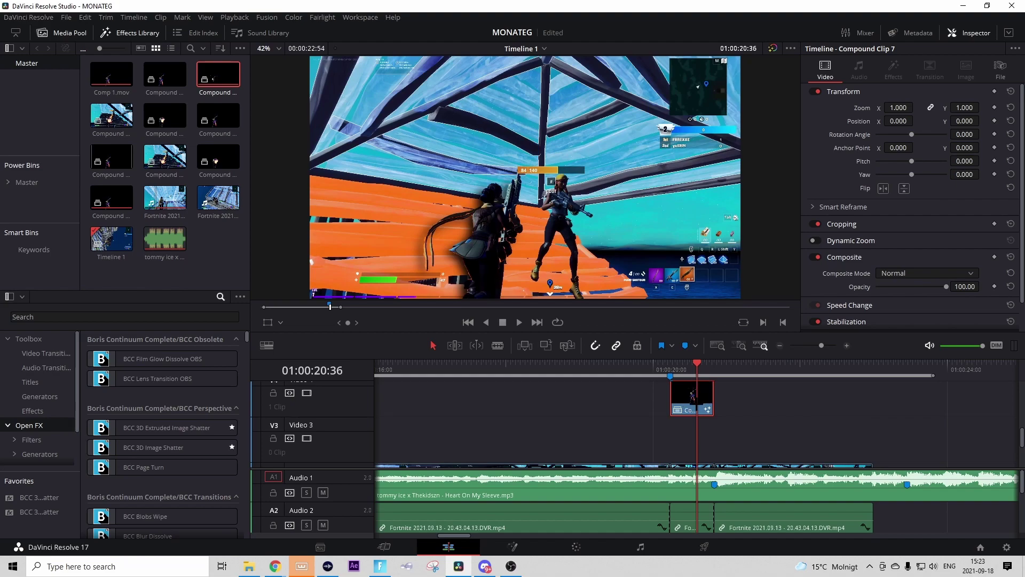
pyautogui.keyDown('alt'); pyautogui.moveTo(696, 404); pyautogui.dragTo(699, 431); pyautogui.keyUp('alt')
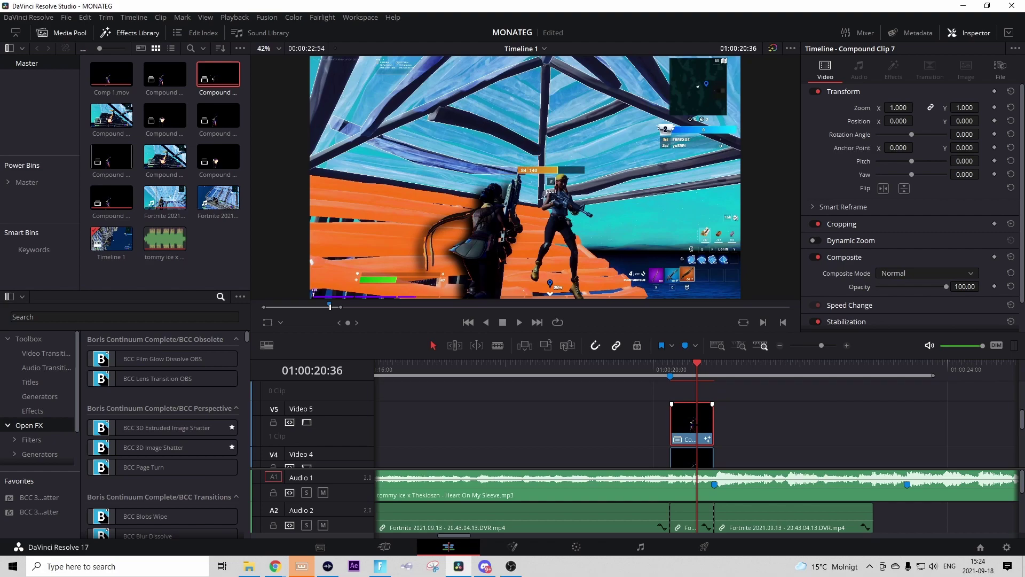
pyautogui.click(502, 544)
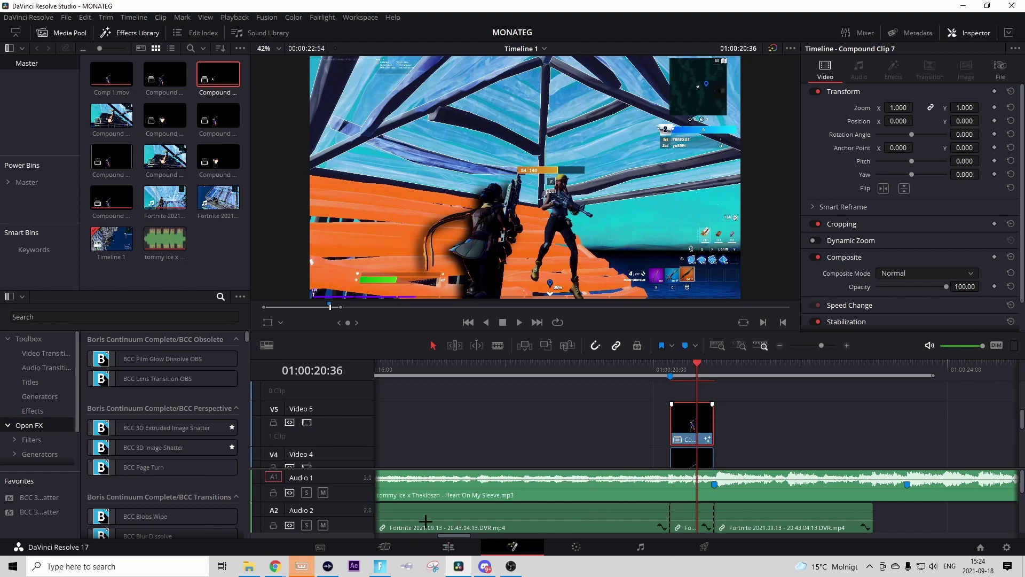
pyautogui.moveTo(348, 496); pyautogui.dragTo(181, 446)
pyautogui.press('Delete')
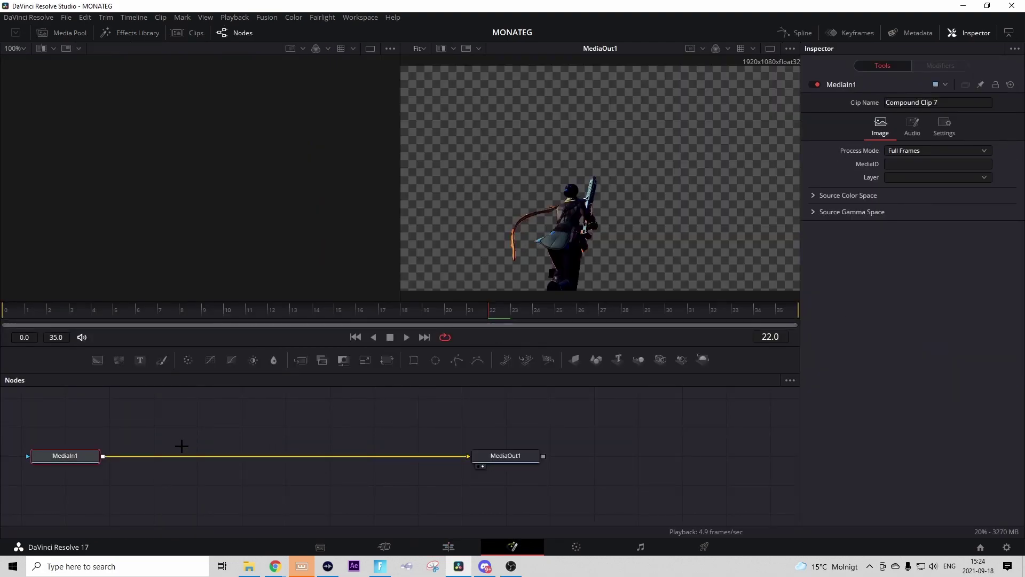
pyautogui.click(256, 442)
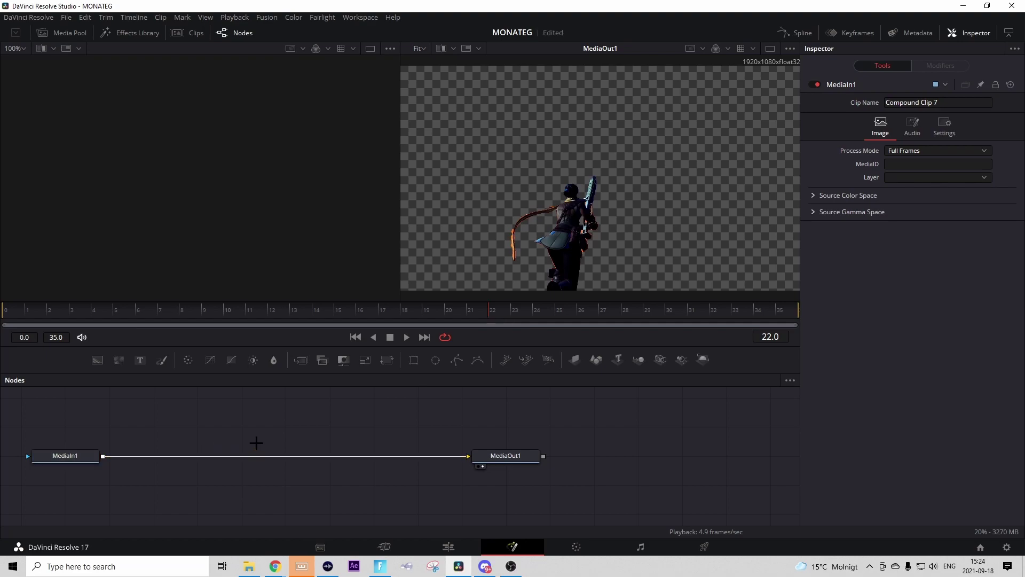
pyautogui.press('super+e')
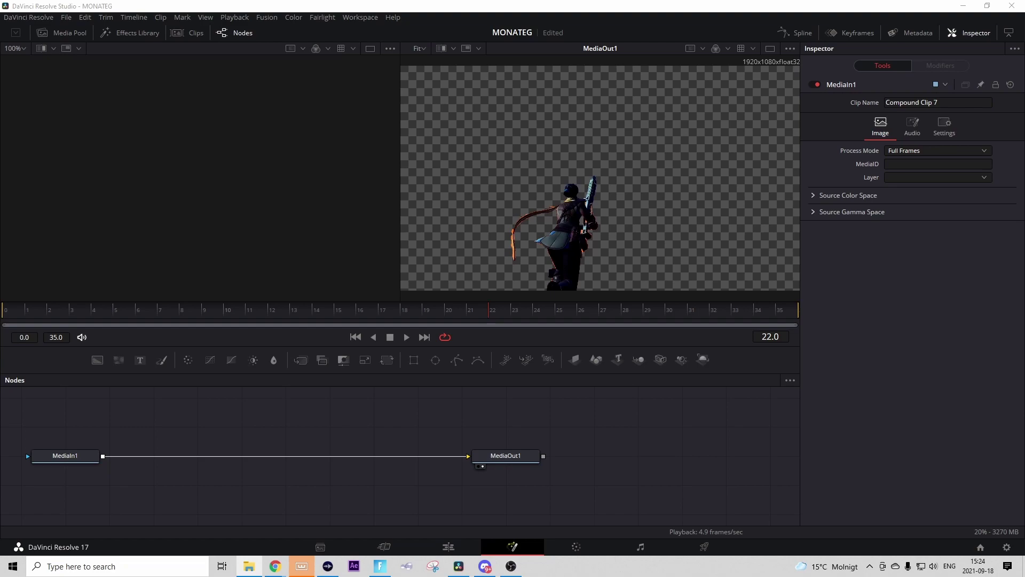
pyautogui.hotkey('ctrl', 'v')
pyautogui.moveTo(342, 458); pyautogui.dragTo(468, 456)
pyautogui.hotkey('shift', '4')
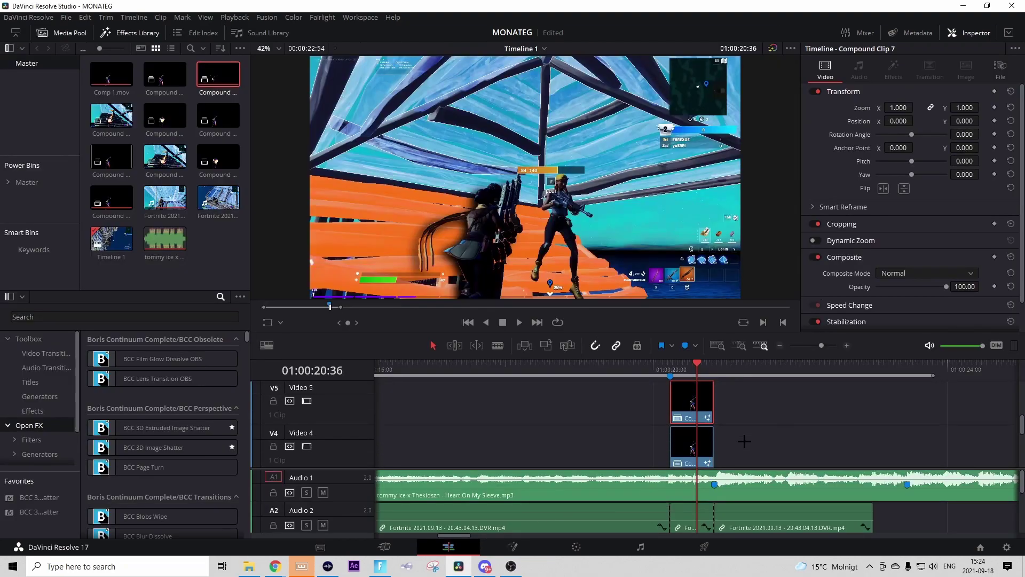
# Duplicate the compound clip again onto Video 6 and check the three stacked layers
pyautogui.scroll(1, 742, 433)
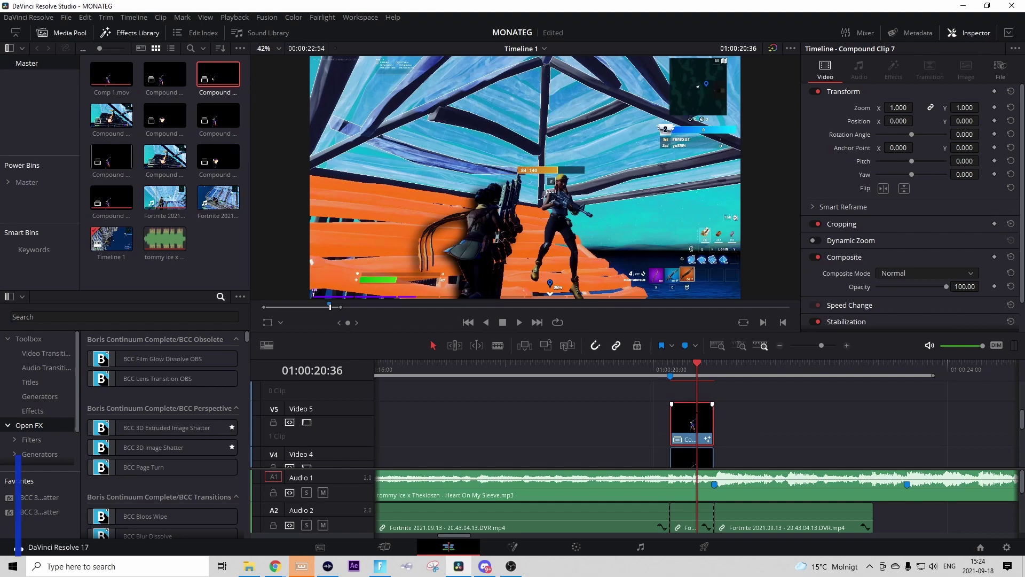
pyautogui.moveTo(691, 422); pyautogui.dragTo(691, 390)
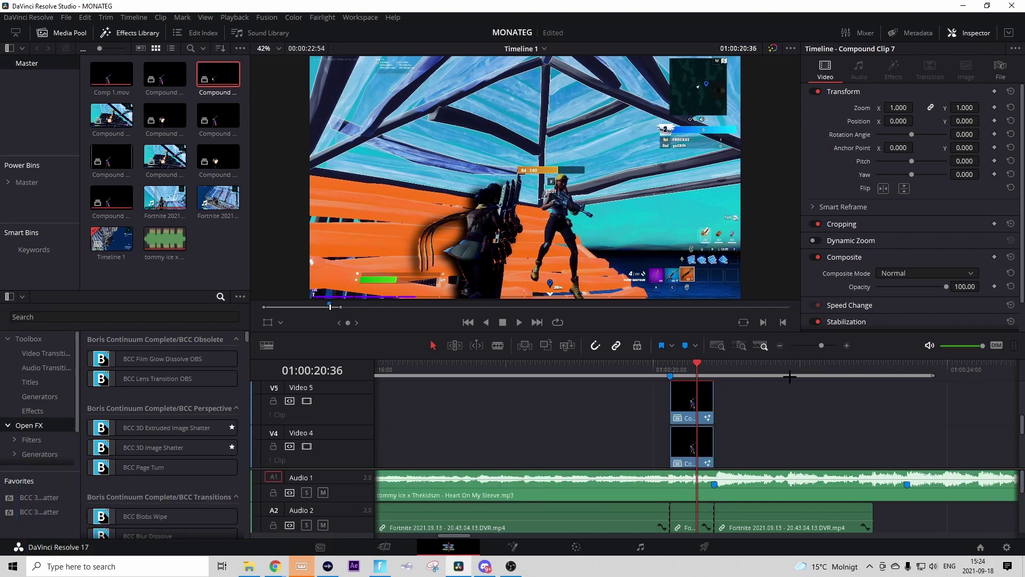
pyautogui.moveTo(790, 332); pyautogui.dragTo(791, 307)
pyautogui.moveTo(758, 469); pyautogui.dragTo(715, 355)
pyautogui.click(772, 459)
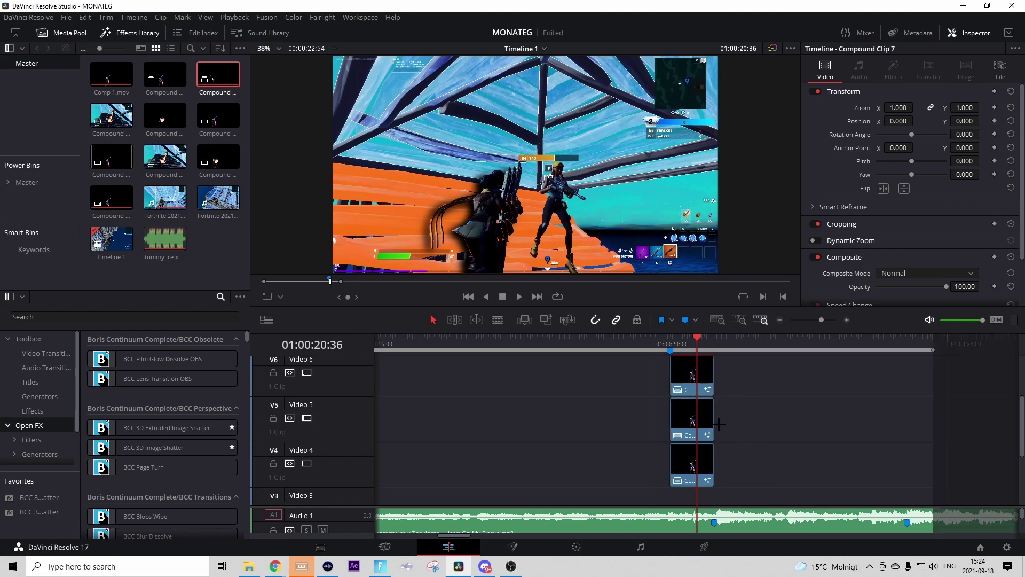
# Select the Video 6 compound clip and open its node graph in Fusion
pyautogui.scroll(1, 747, 420)
pyautogui.click(695, 419)
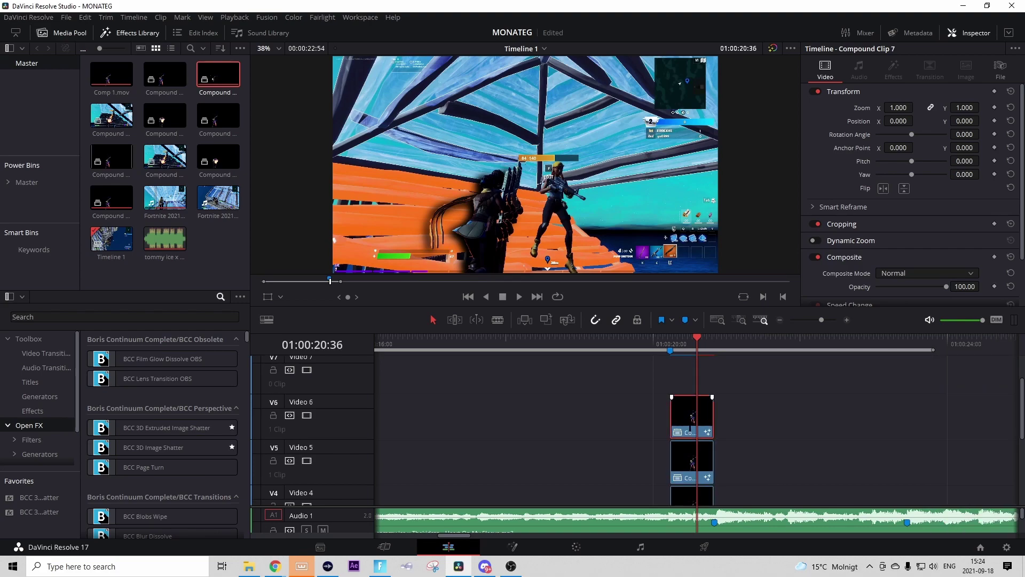
pyautogui.moveTo(697, 308); pyautogui.dragTo(696, 322)
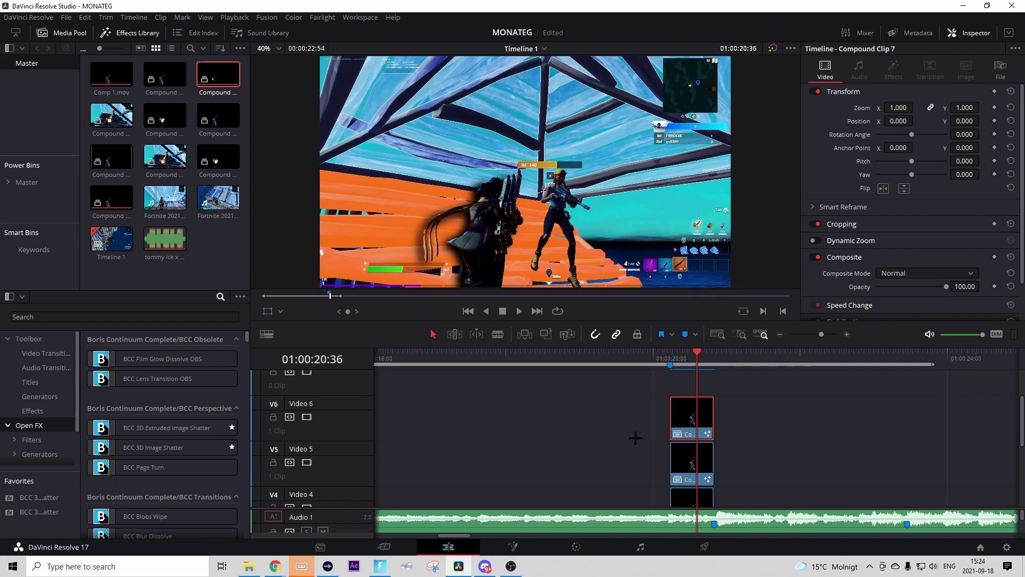
pyautogui.click(513, 546)
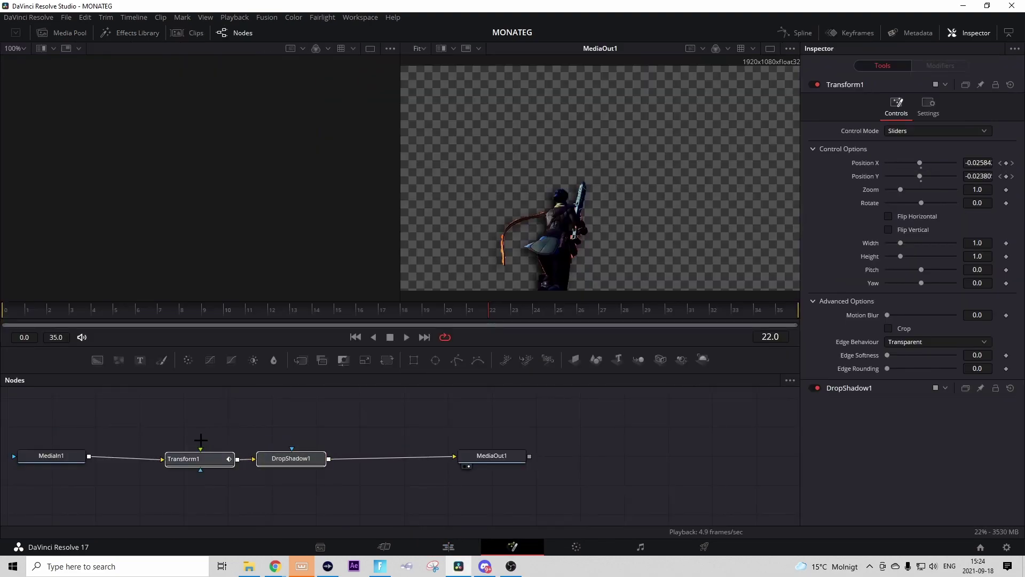
# Delete, then restore, the Transform1 and DropShadow1 nodes and go back to the Edit page
pyautogui.press('Delete')
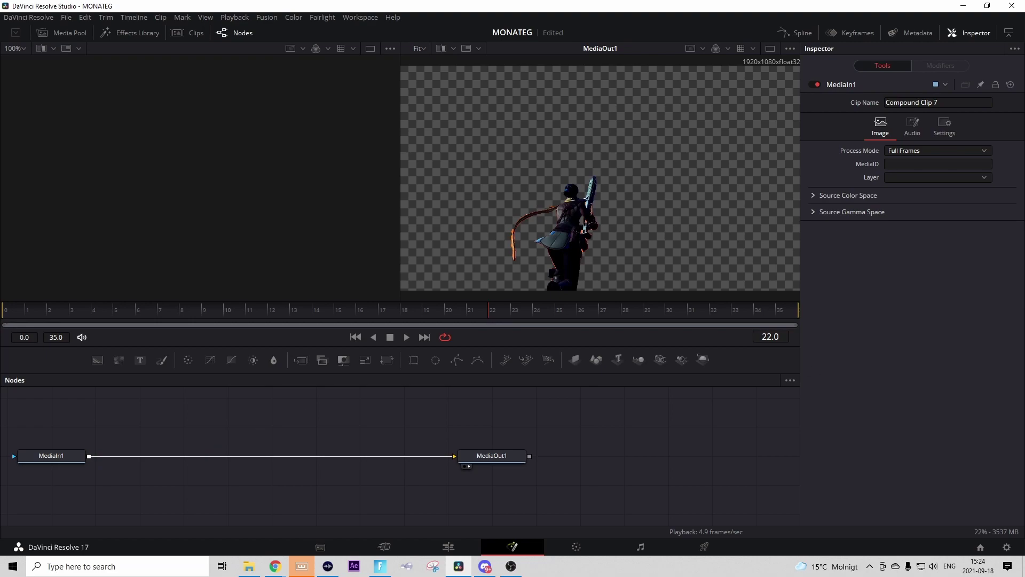
pyautogui.hotkey('ctrl', 'z')
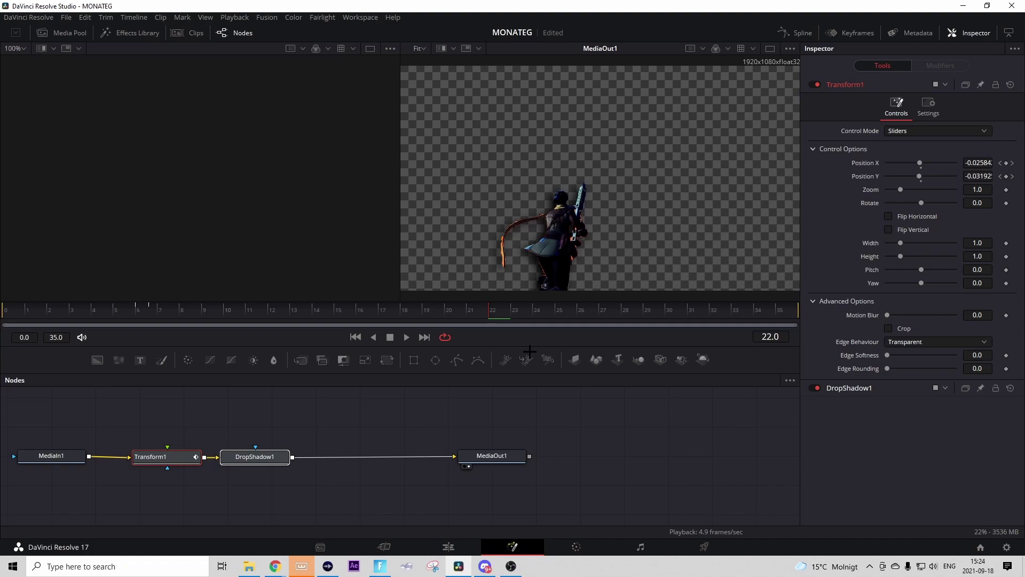
pyautogui.click(449, 546)
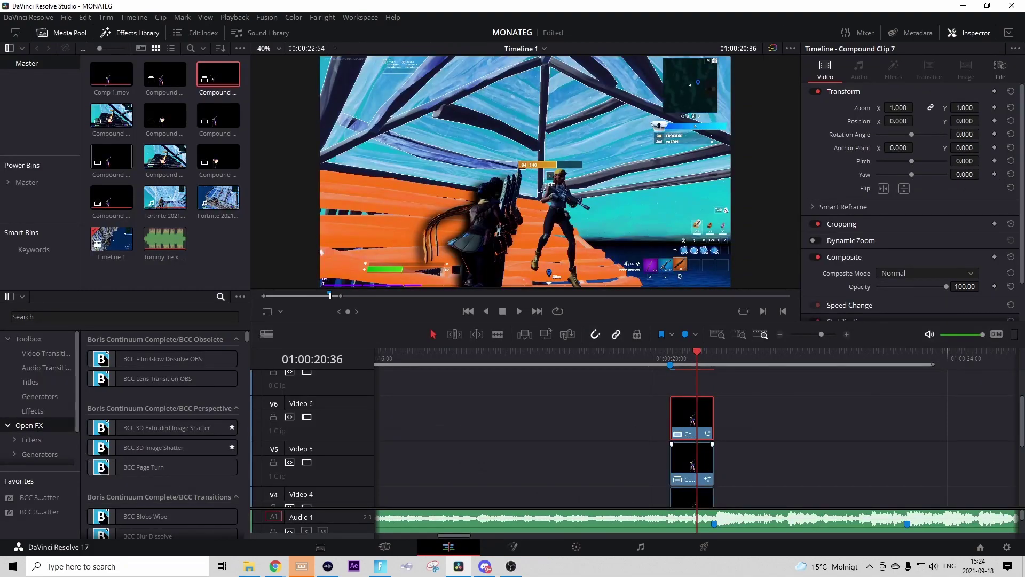
# Drag an Adjustment Clip from the Toolbox effects onto Video 3, ending under the stacked cutouts
pyautogui.scroll(-3, 774, 432)
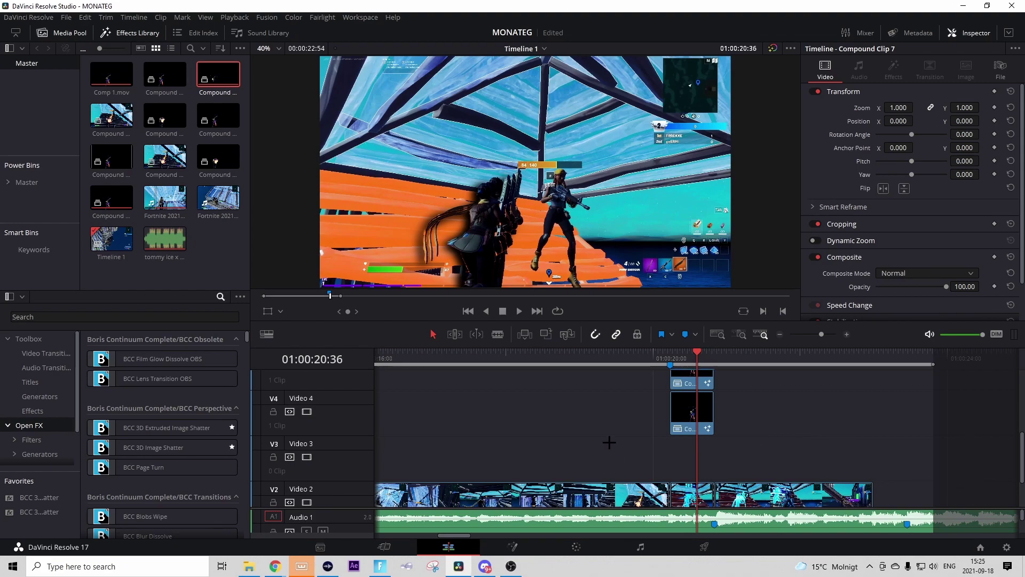
pyautogui.click(12, 412)
pyautogui.moveTo(145, 360); pyautogui.dragTo(463, 458)
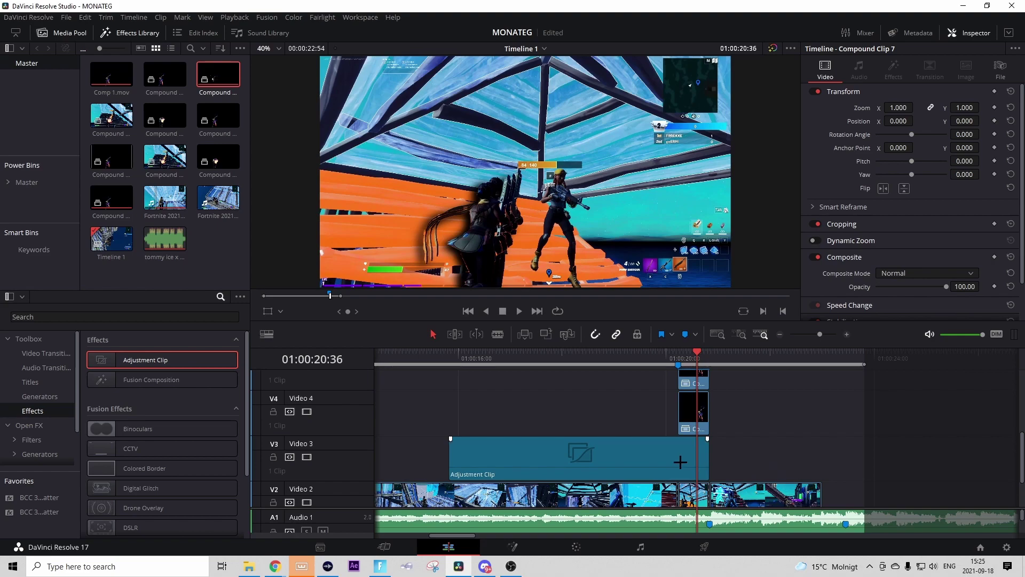
pyautogui.click(624, 454)
pyautogui.click(588, 429)
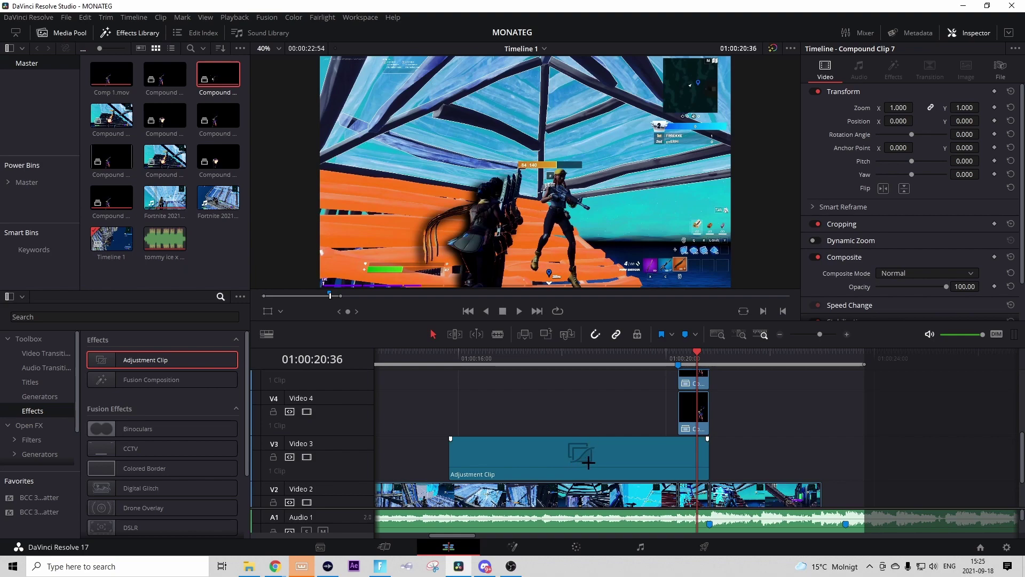
# Open the adjustment clip in Fusion and add the saved FlickerAddition, CameraShake, ColorCorrector and uniVHS nodes
pyautogui.rightClick(542, 453)
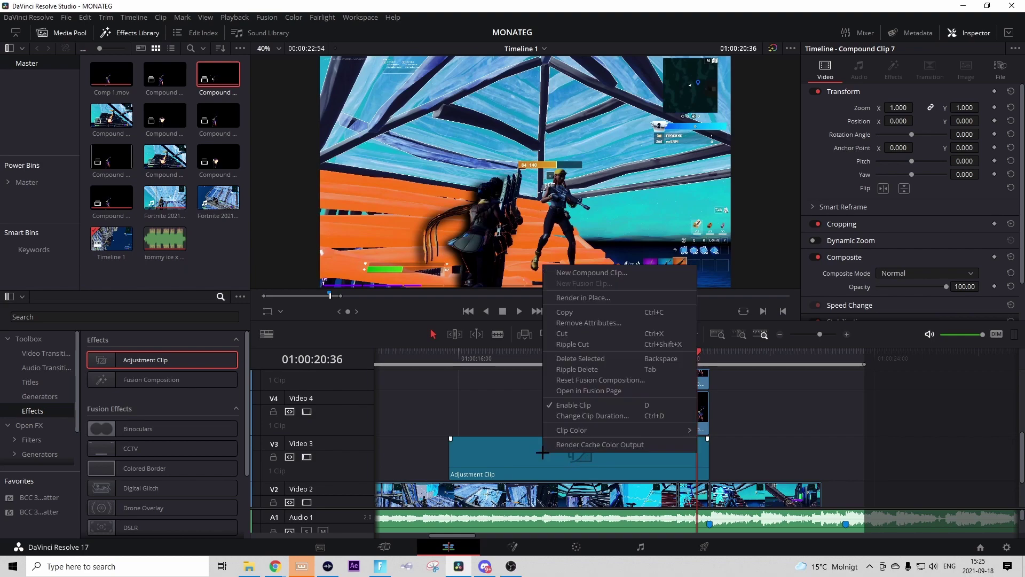
pyautogui.click(629, 394)
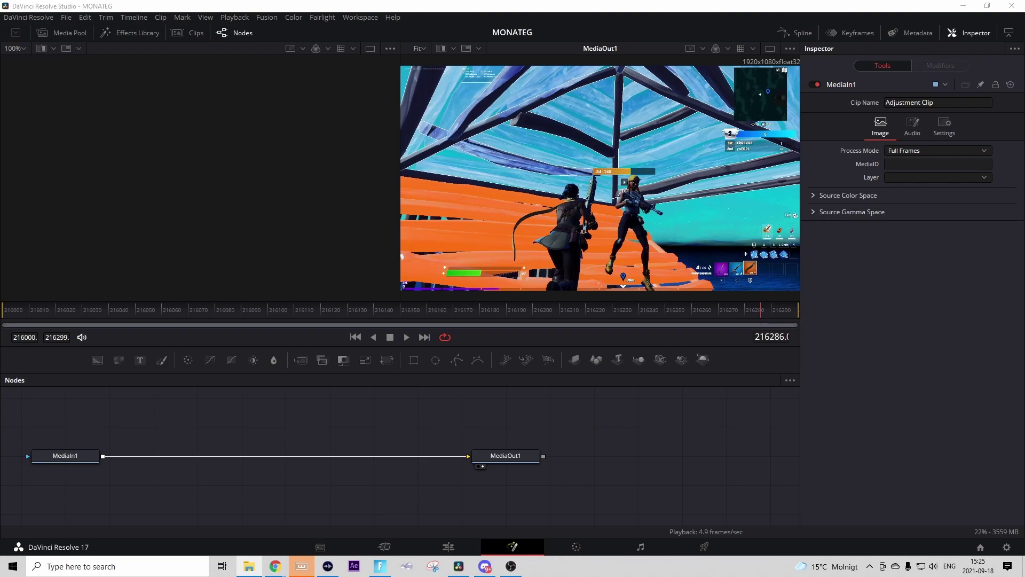
pyautogui.moveTo(458, 566); pyautogui.dragTo(252, 451)
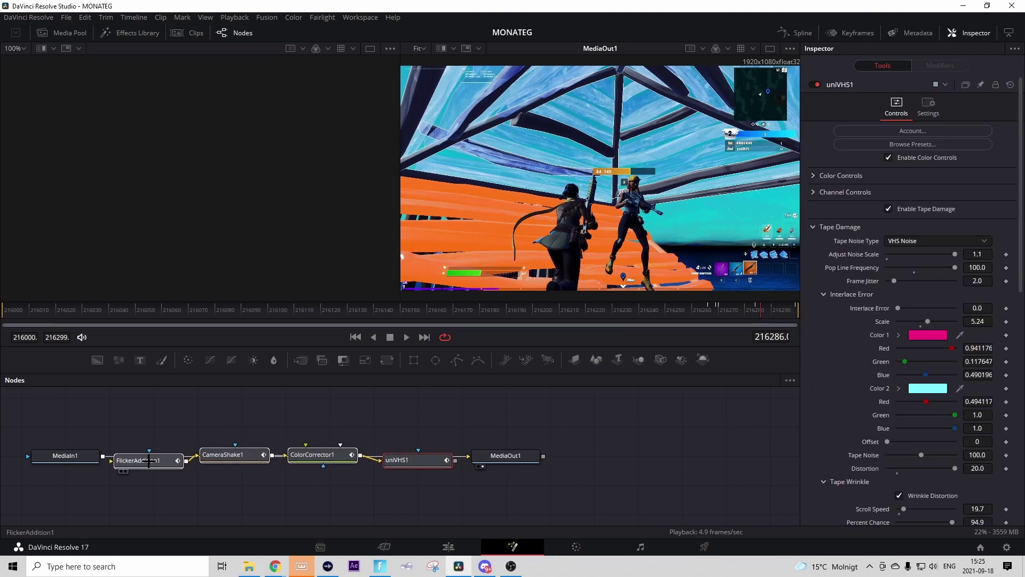
pyautogui.click(463, 451)
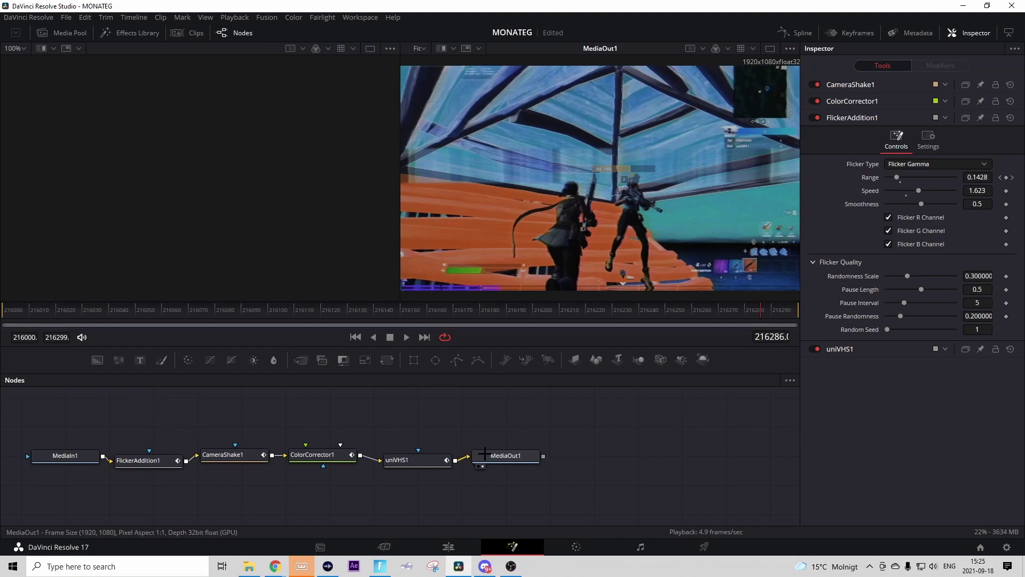
# Back on the Edit page, turn on Render Cache Color Output for the Video 3 adjustment clip
pyautogui.click(466, 545)
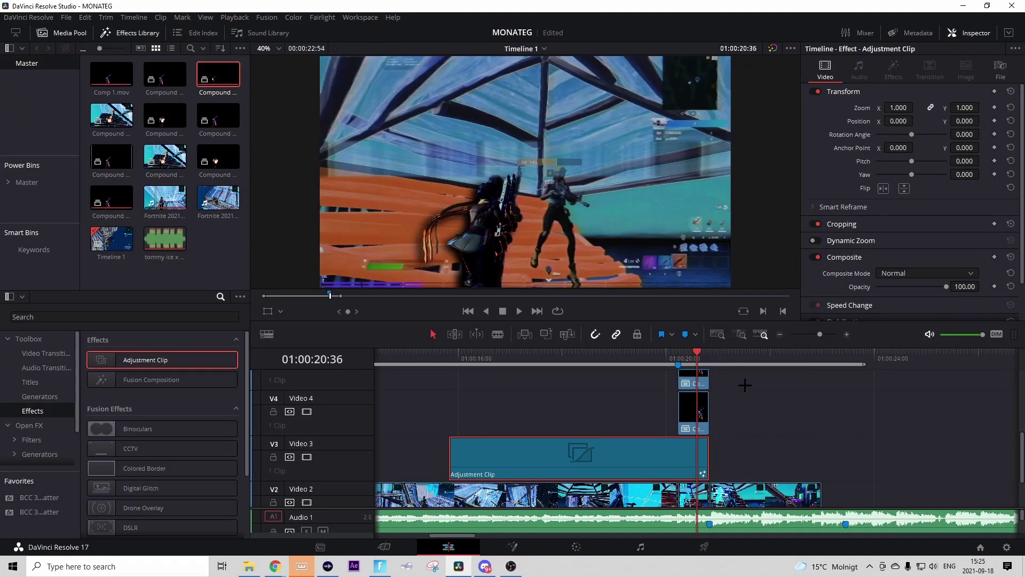
pyautogui.rightClick(659, 441)
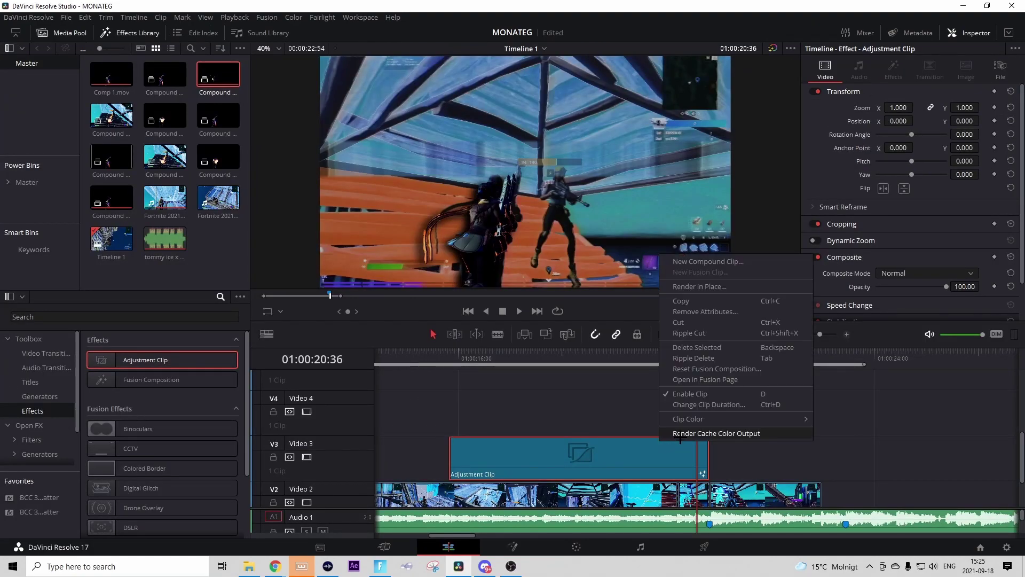
pyautogui.click(679, 435)
pyautogui.click(734, 438)
# Trim the adjustment clip's start so it begins near the player cutouts
pyautogui.scroll(1, 714, 442)
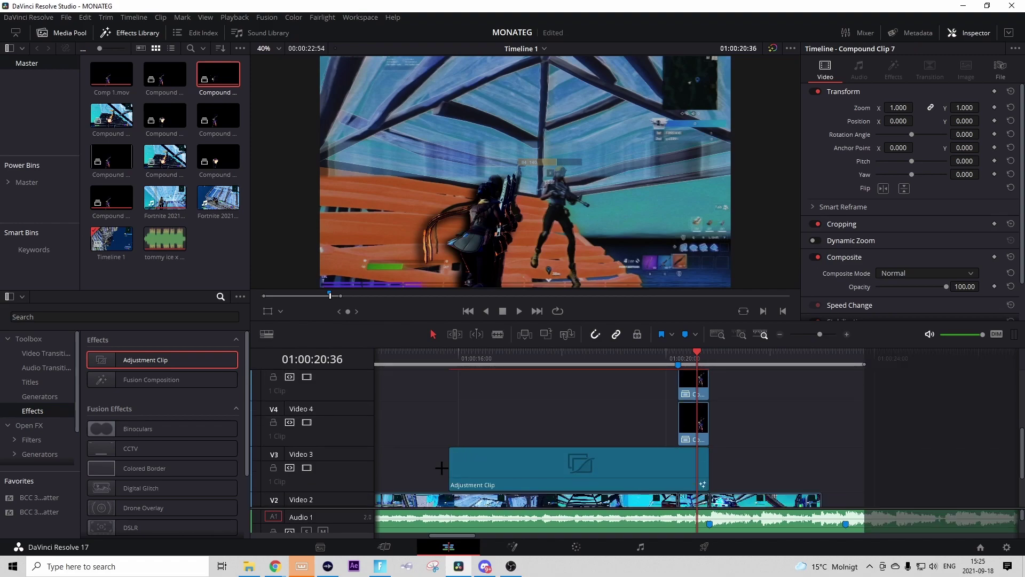
pyautogui.moveTo(441, 468); pyautogui.dragTo(632, 465)
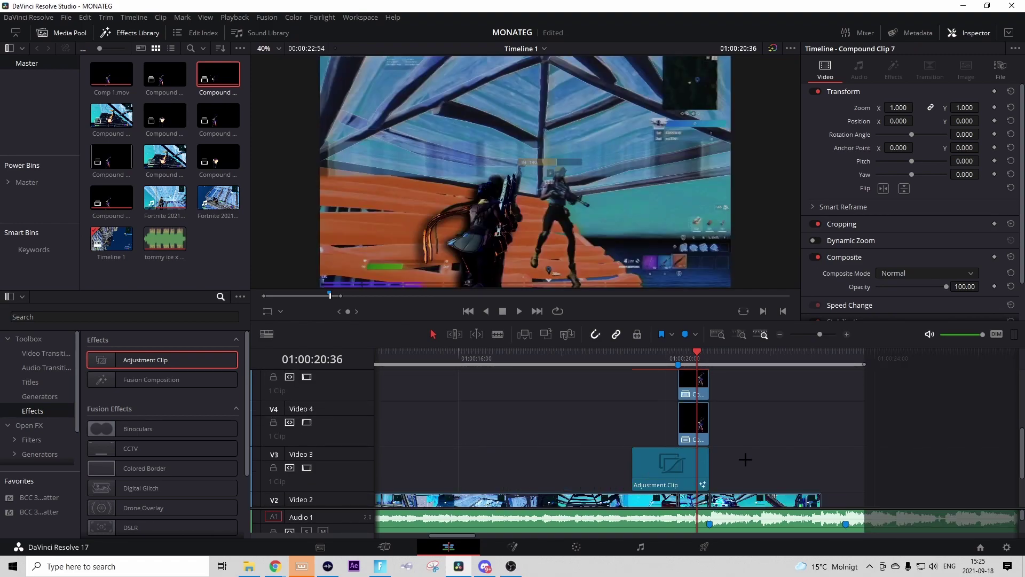
pyautogui.scroll(2, 798, 449)
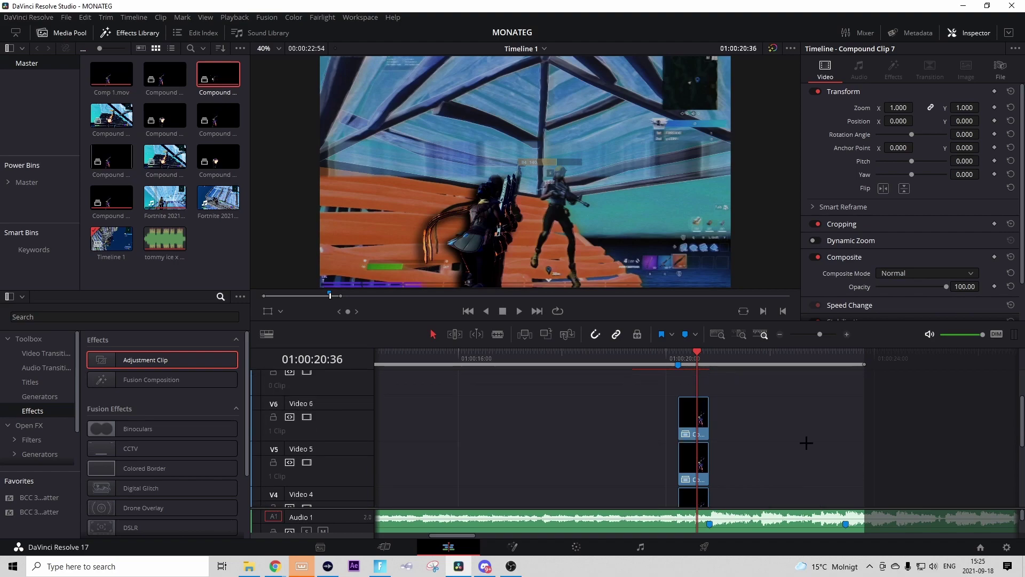
# Jump to Marker 1 and place an Adjustment Clip on Video 7 above the cutouts
pyautogui.hotkey('shift', 'Up')
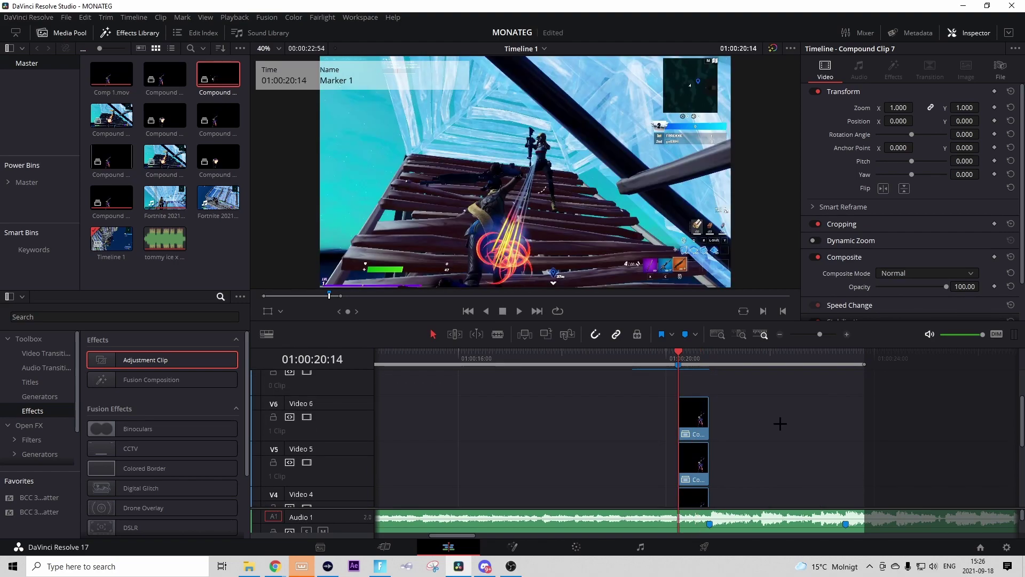
pyautogui.scroll(2, 776, 427)
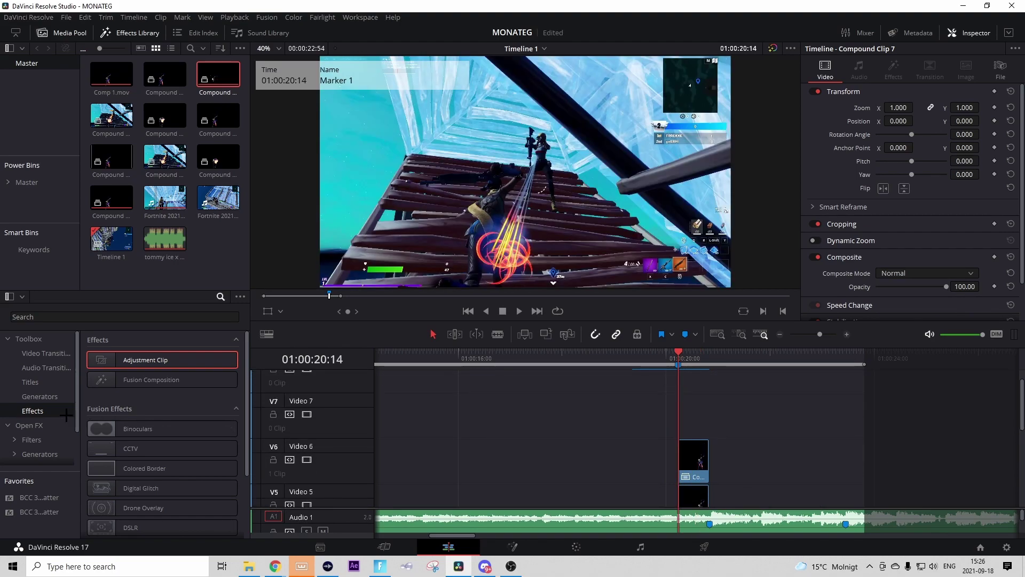
pyautogui.moveTo(146, 359); pyautogui.dragTo(508, 411)
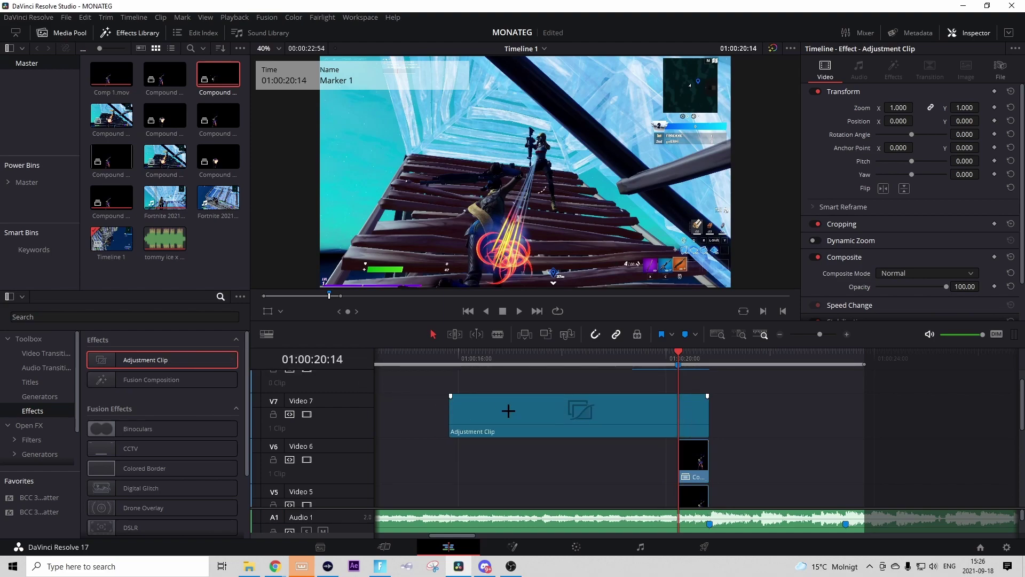
pyautogui.moveTo(820, 335); pyautogui.dragTo(819, 335)
pyautogui.scroll(-1, 779, 436)
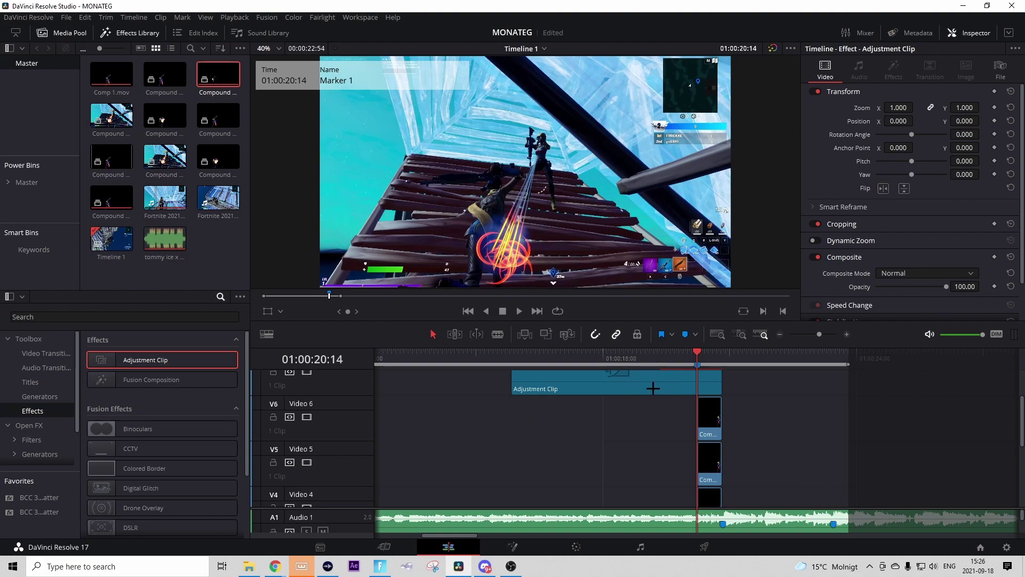
pyautogui.scroll(1, 653, 389)
# Insert a Transform node between MediaIn and MediaOut in the Video 7 clip's Fusion graph
pyautogui.click(512, 547)
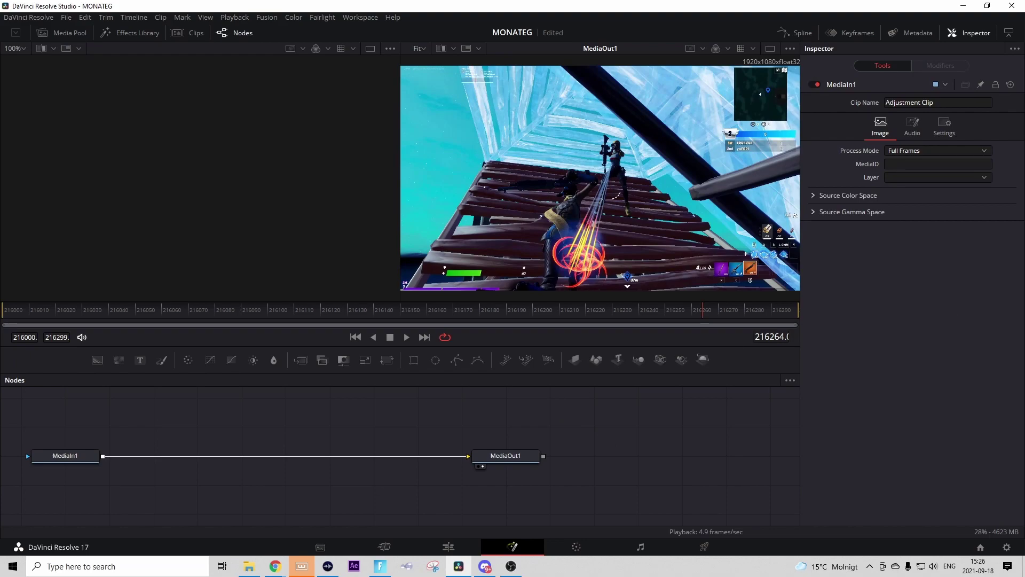
pyautogui.moveTo(1022, 512); pyautogui.dragTo(258, 452)
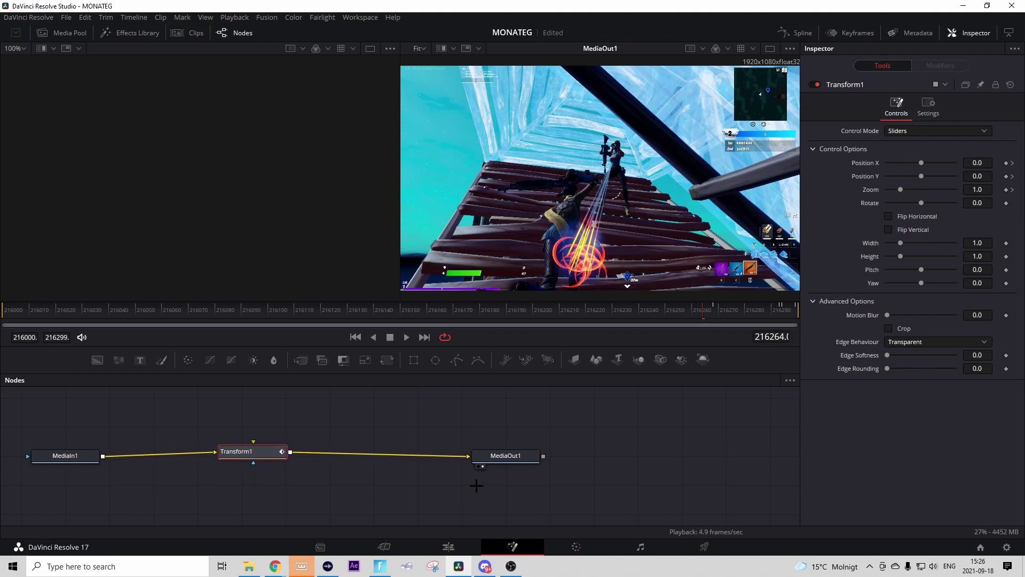
pyautogui.click(472, 545)
# Enable render caching on the Video 7 adjustment clip and trim its start much later
pyautogui.rightClick(685, 402)
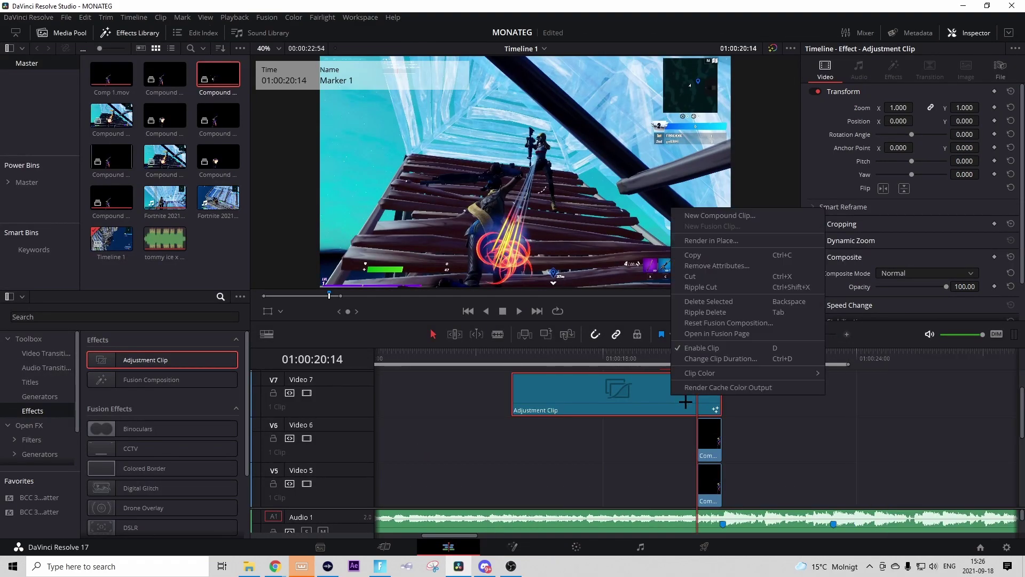
pyautogui.click(716, 388)
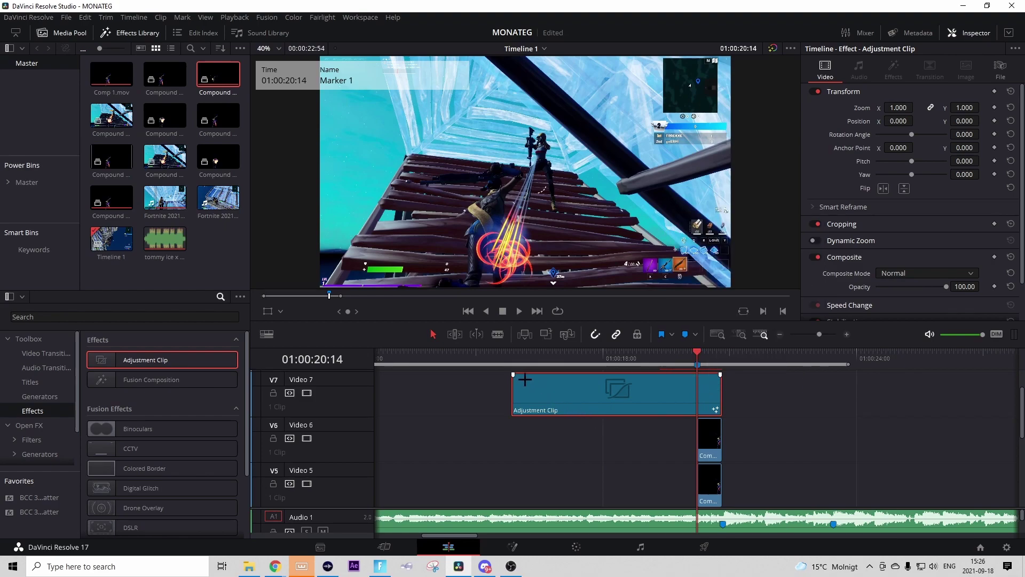
pyautogui.moveTo(513, 380); pyautogui.dragTo(660, 382)
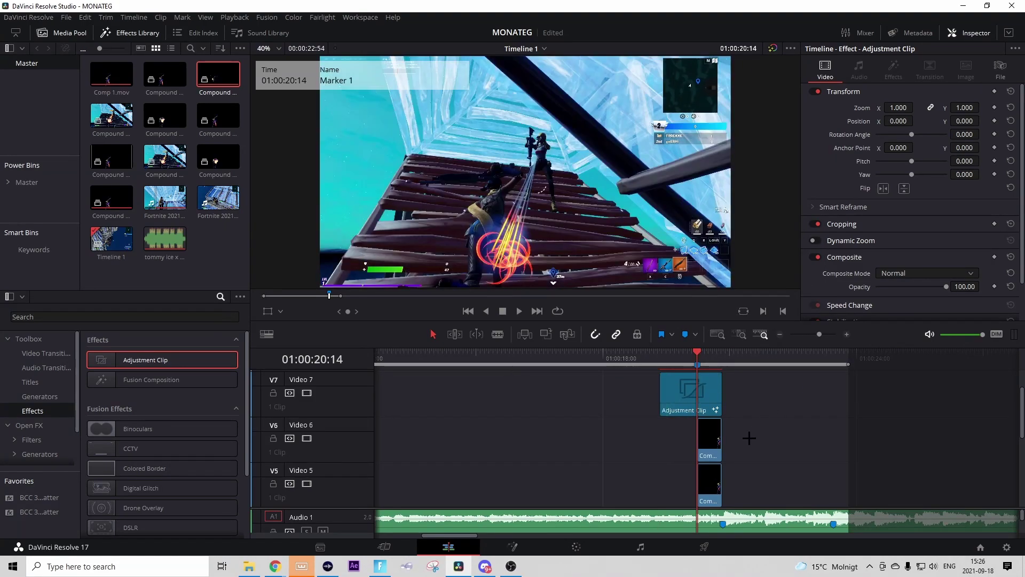
# Add a second Adjustment Clip after the first on Video 3, save, and open it in Fusion
pyautogui.scroll(-4, 749, 438)
pyautogui.press('Down')
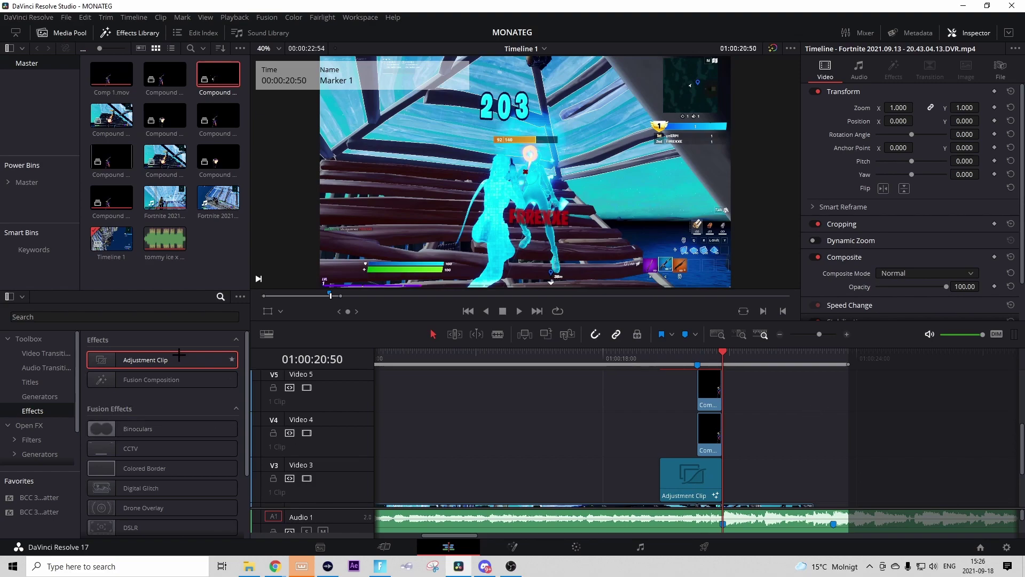
pyautogui.moveTo(149, 359); pyautogui.dragTo(735, 487)
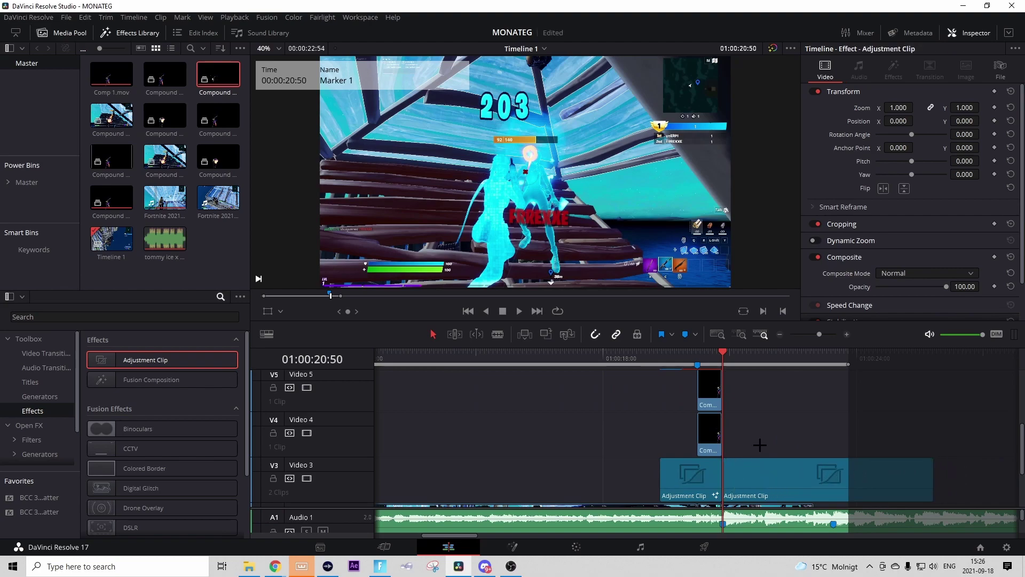
pyautogui.hotkey('ctrl', 's')
pyautogui.click(752, 487)
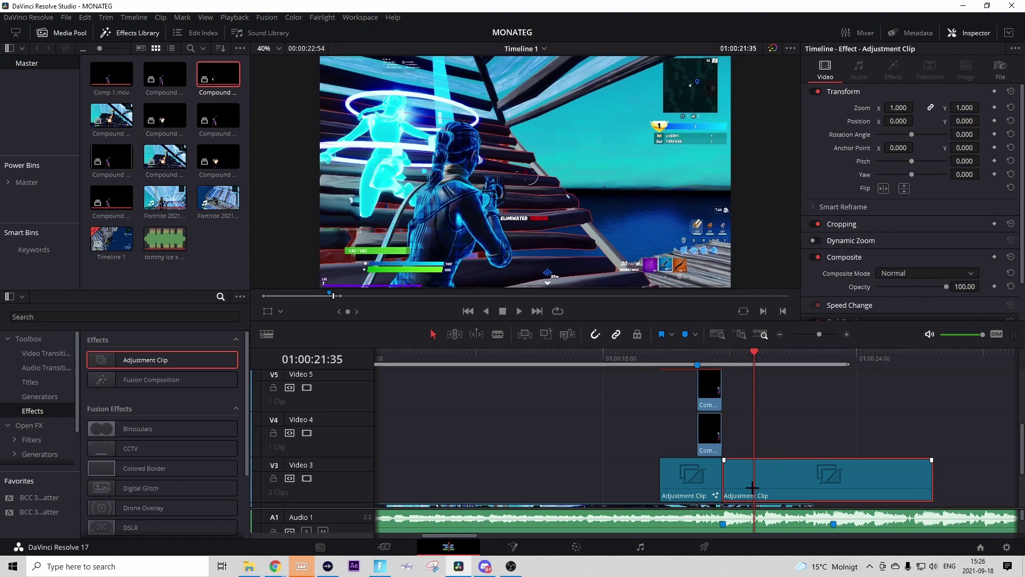
pyautogui.click(512, 545)
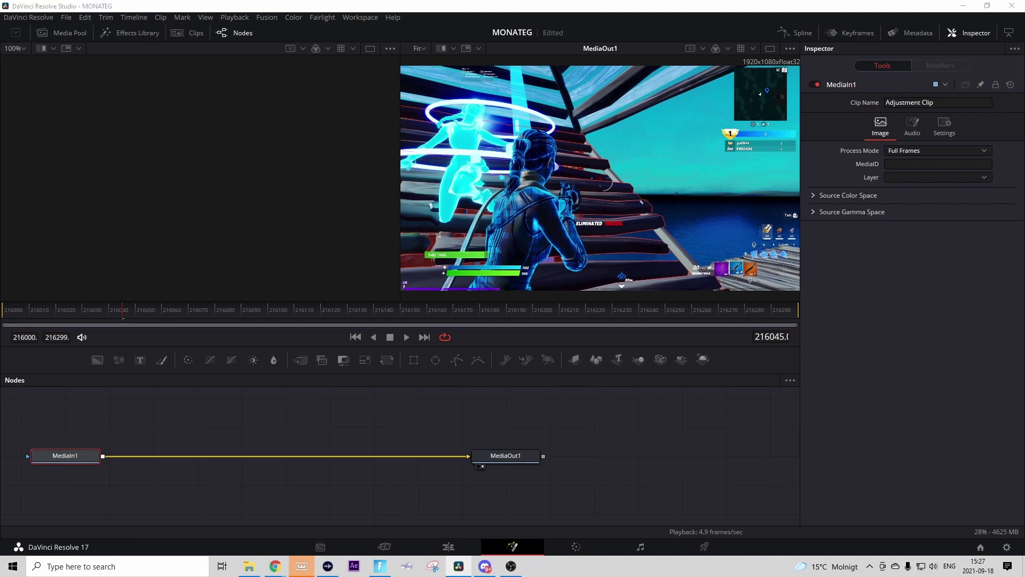
# Drop the saved S_Shake, FlickerAddition and uniGlow node setup into the second clip's graph
pyautogui.moveTo(11, 406); pyautogui.dragTo(162, 455)
pyautogui.click(162, 456)
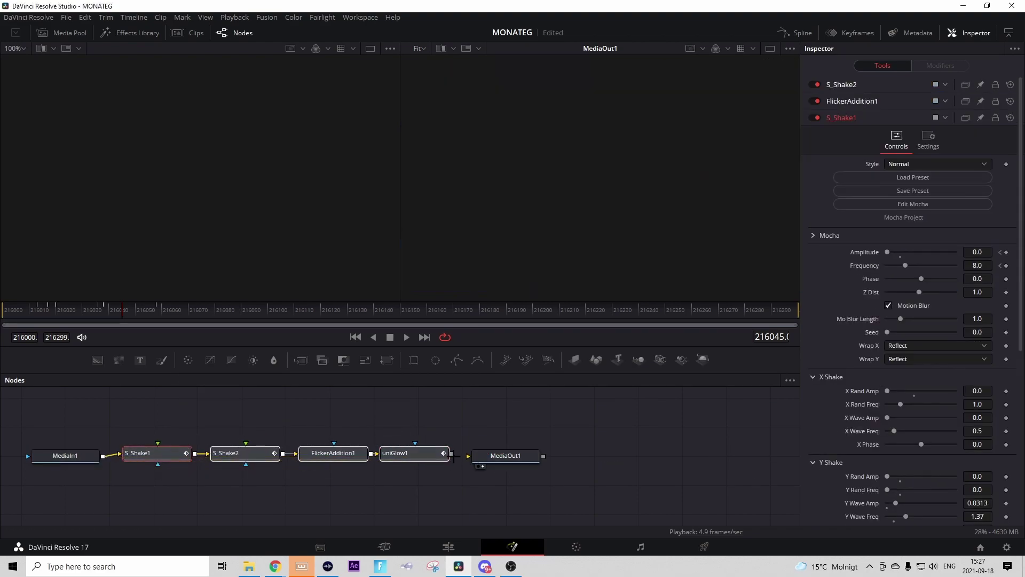
pyautogui.click(448, 546)
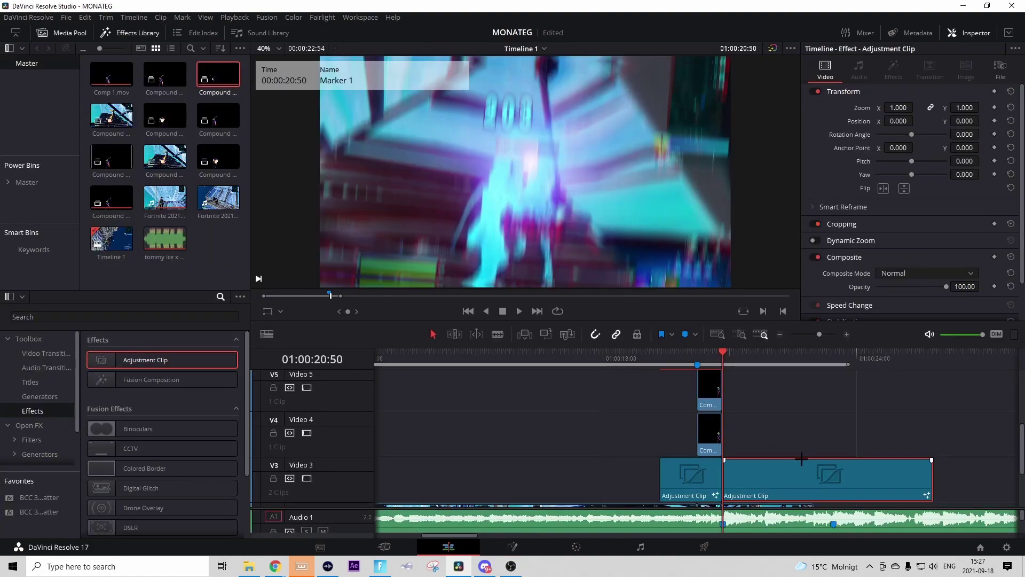
# Enable Render Cache Color Output on the second adjustment clip and drag its end earlier
pyautogui.rightClick(769, 466)
pyautogui.click(782, 462)
pyautogui.moveTo(925, 473); pyautogui.dragTo(775, 473)
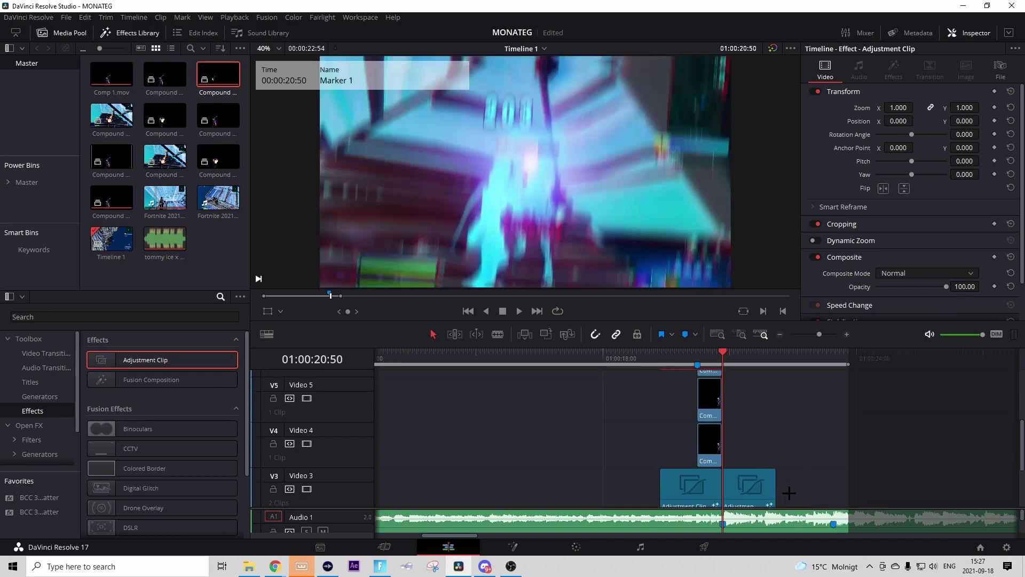